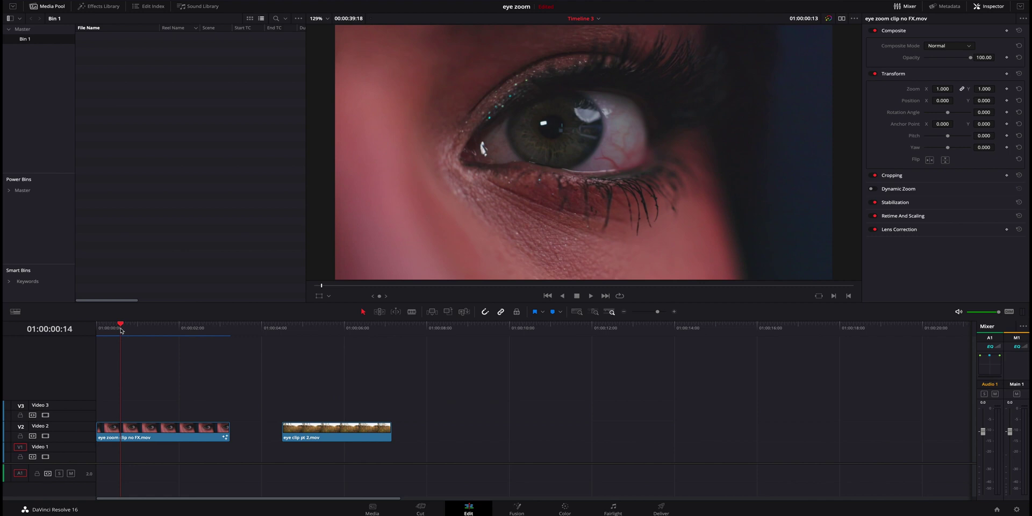
Move 'eye clip pt 2.mov' from V2 to Video 1 under the eye clip, aligning both clips' ends.
{"action": "left_click_drag", "start_coordinate": [122, 329], "coordinate": [296, 355]}
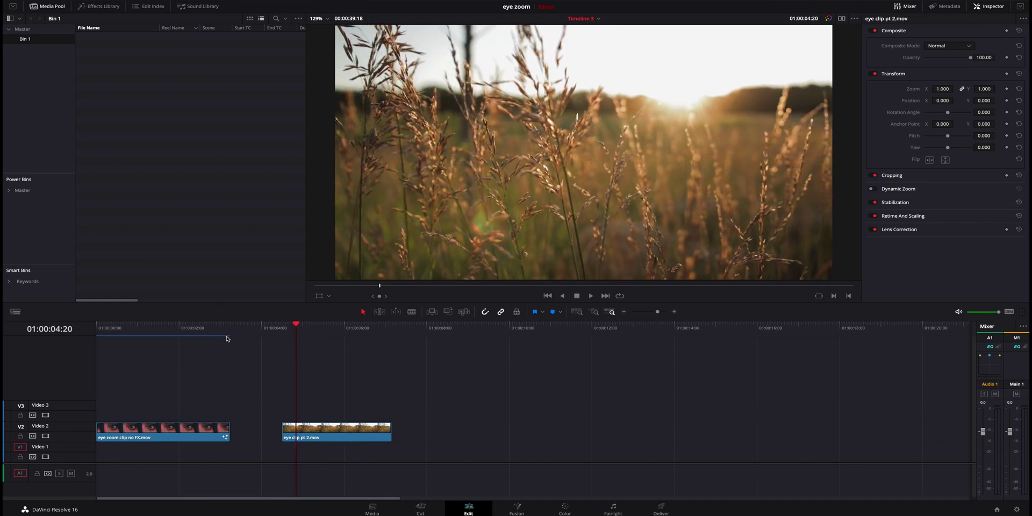
{"action": "left_click_drag", "start_coordinate": [198, 335], "coordinate": [172, 334]}
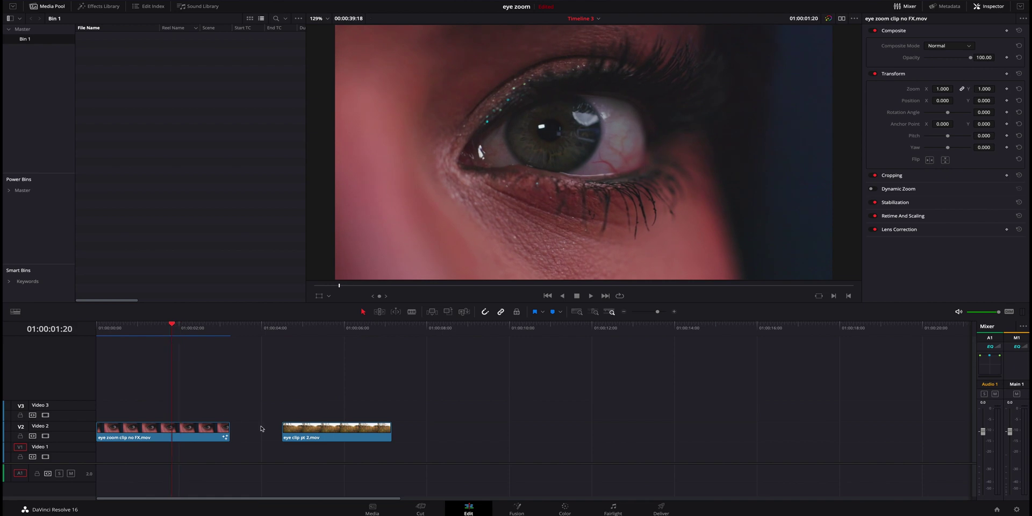
{"action": "left_click_drag", "start_coordinate": [329, 433], "coordinate": [167, 454]}
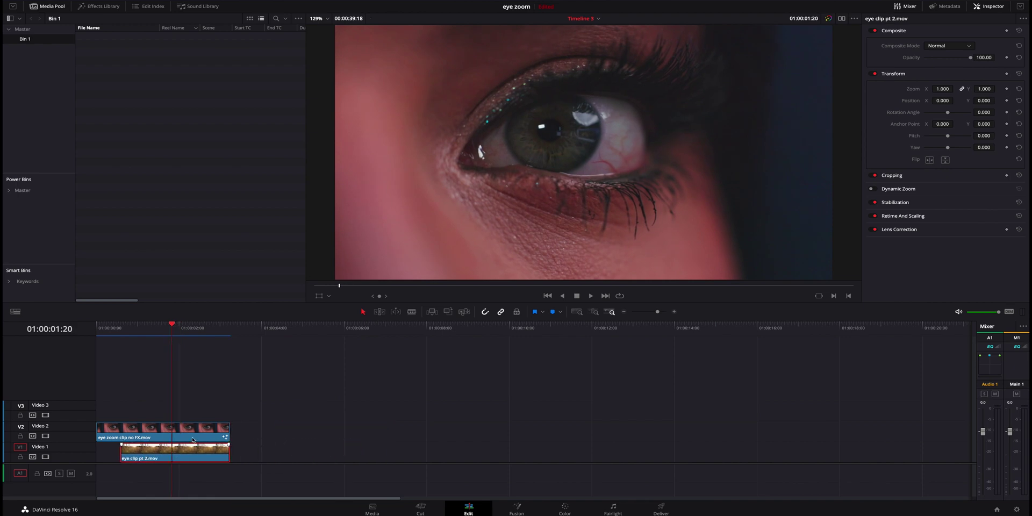
{"action": "left_click_drag", "start_coordinate": [149, 330], "coordinate": [164, 343]}
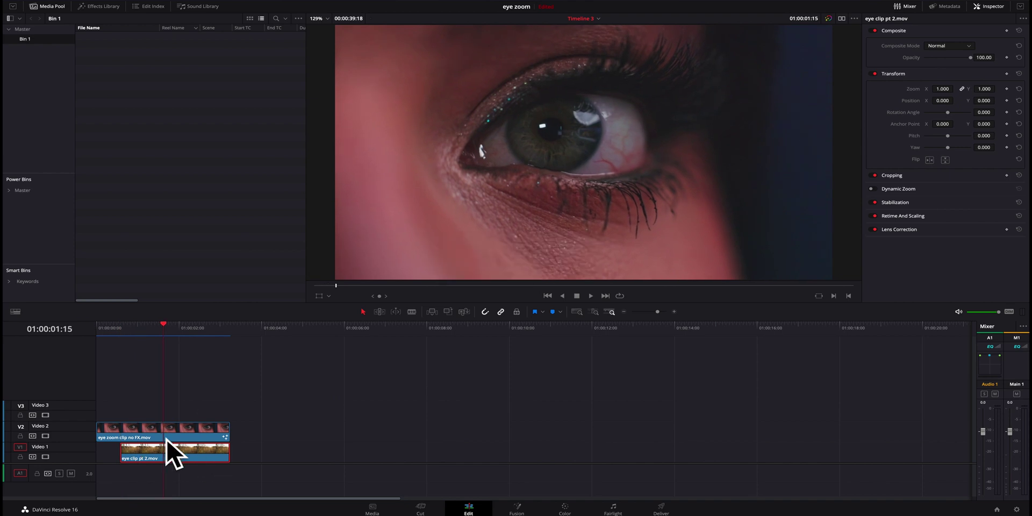
{"action": "left_click_drag", "start_coordinate": [114, 330], "coordinate": [220, 348]}
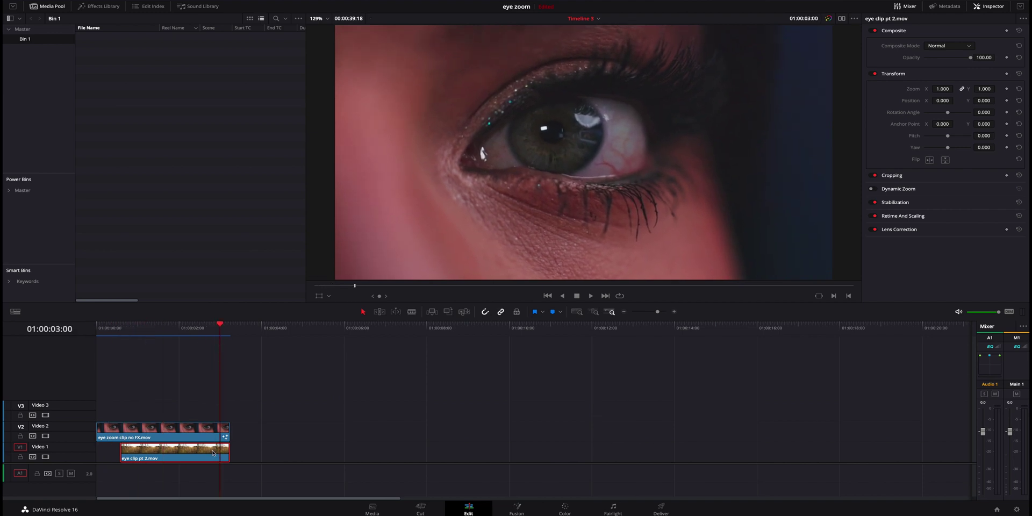
{"action": "mouse_move", "coordinate": [196, 454]}
{"action": "left_mouse_down"}
{"action": "mouse_move", "coordinate": [316, 456]}
{"action": "mouse_move", "coordinate": [194, 457]}
{"action": "left_mouse_up"}
{"action": "mouse_move", "coordinate": [129, 329]}
{"action": "left_mouse_down"}
{"action": "mouse_move", "coordinate": [97, 330]}
{"action": "mouse_move", "coordinate": [119, 332]}
{"action": "left_mouse_up"}
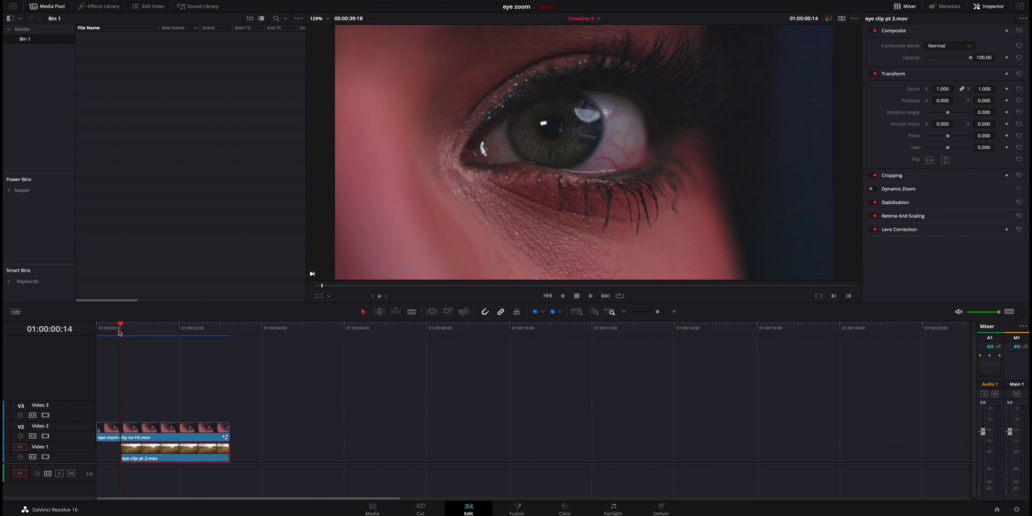
On the Color page, add a Circle window to the eye clip, shrunk and centred on the iris.
{"action": "left_click", "coordinate": [564, 508]}
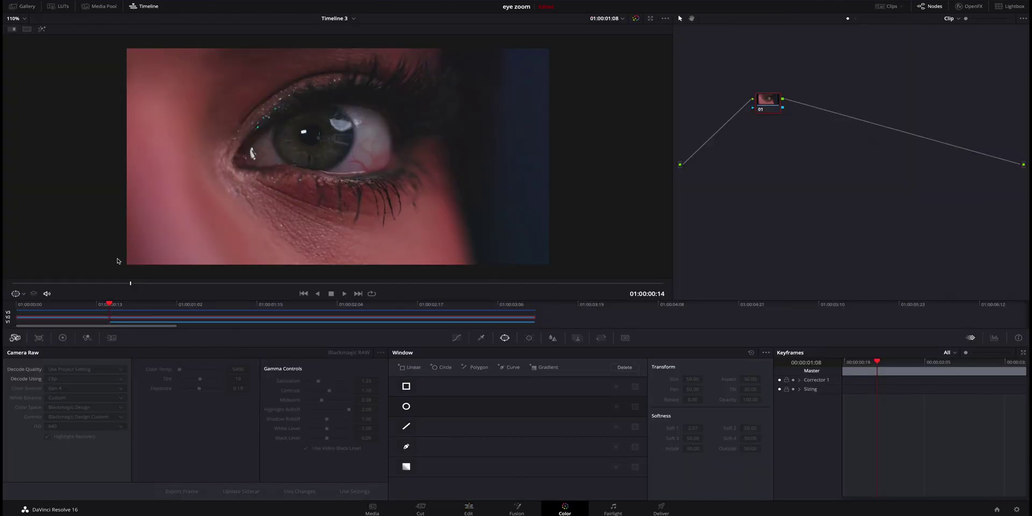
{"action": "left_click", "coordinate": [218, 324]}
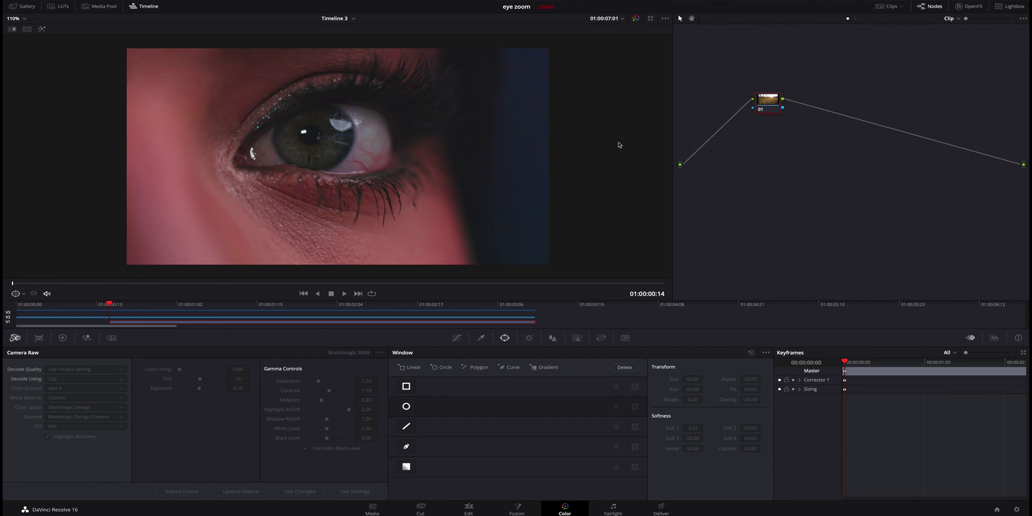
{"action": "left_click", "coordinate": [474, 320]}
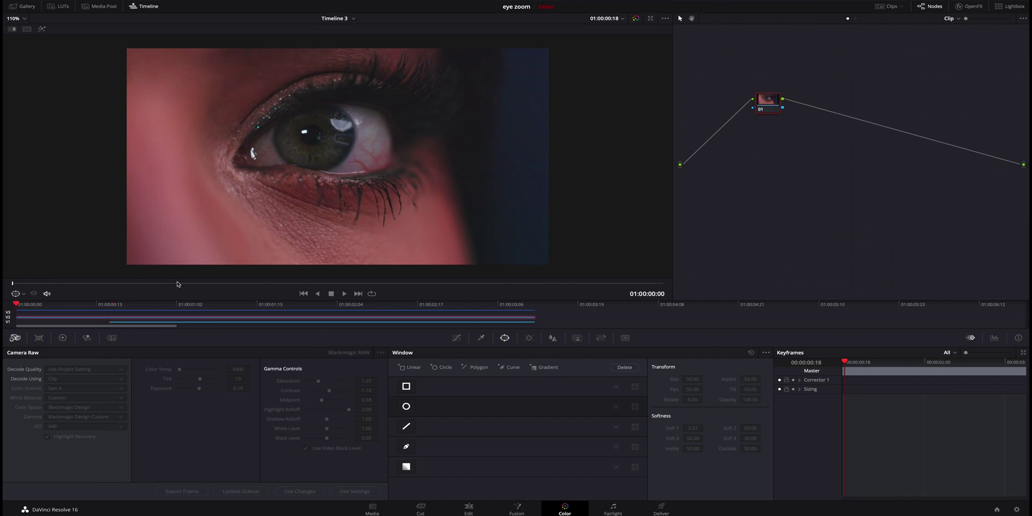
{"action": "left_click", "coordinate": [110, 305]}
{"action": "left_click", "coordinate": [407, 407]}
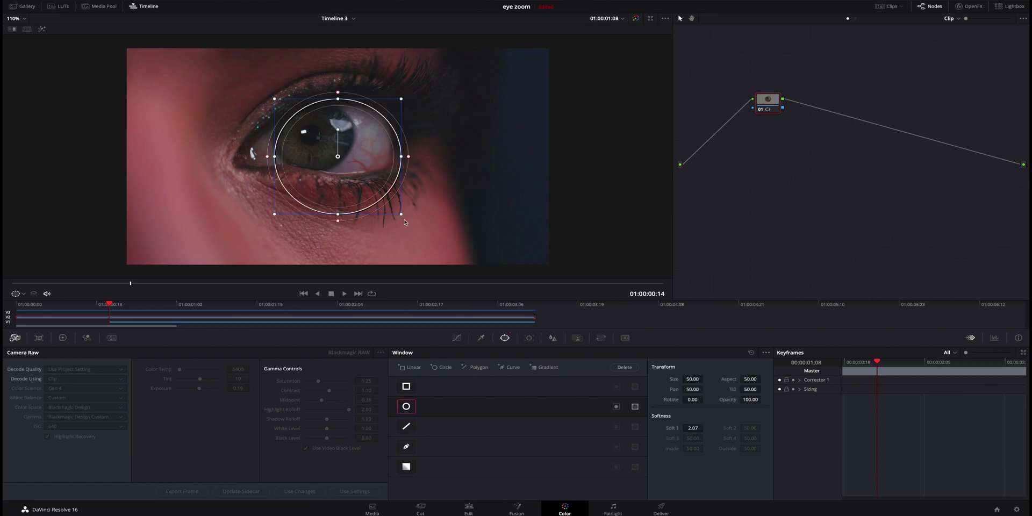
{"action": "left_click_drag", "start_coordinate": [402, 217], "coordinate": [309, 134]}
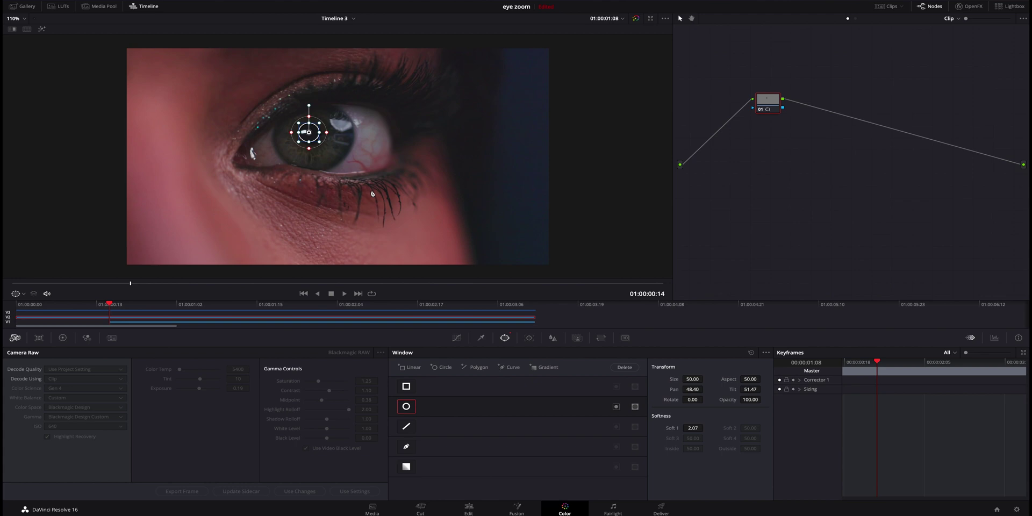
Add an Alpha Output to the node graph and connect node 01's alpha to it.
{"action": "right_click", "coordinate": [772, 133]}
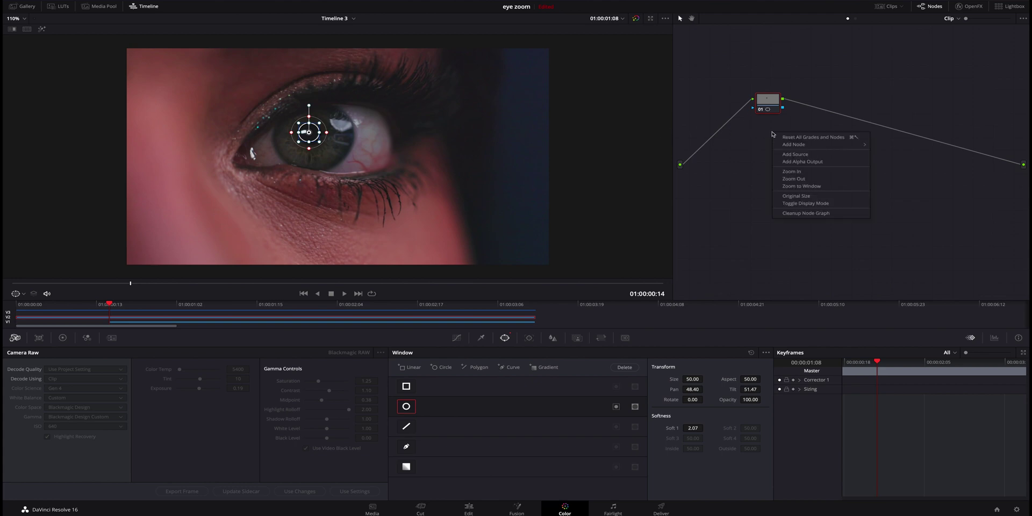
{"action": "left_click", "coordinate": [830, 162]}
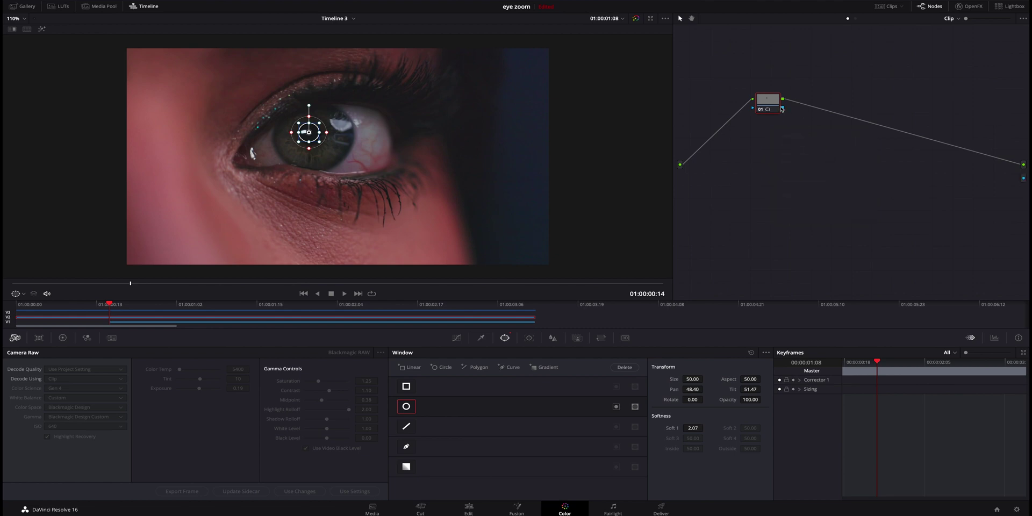
{"action": "left_click_drag", "start_coordinate": [903, 132], "coordinate": [1022, 179]}
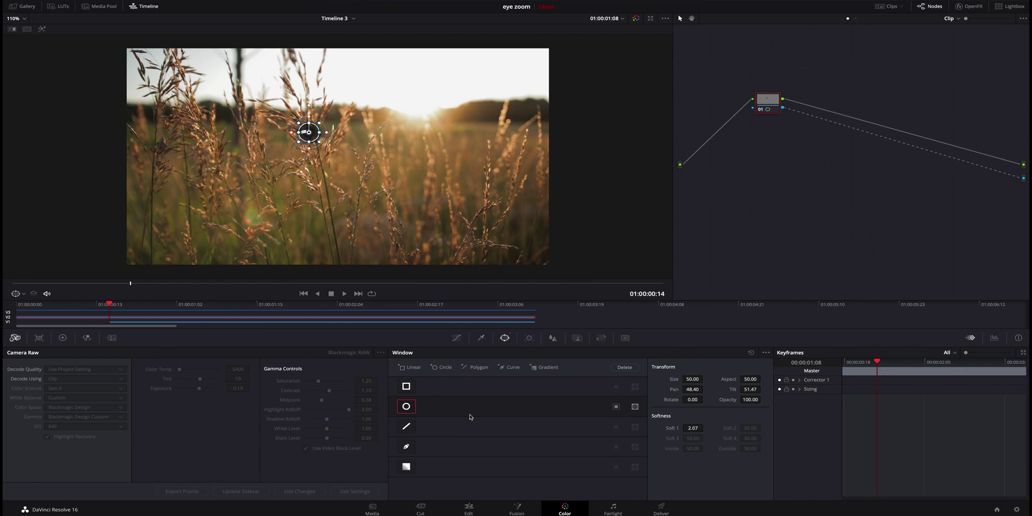
Invert the circle window so the iris becomes transparent, and preview it.
{"action": "left_click", "coordinate": [616, 408]}
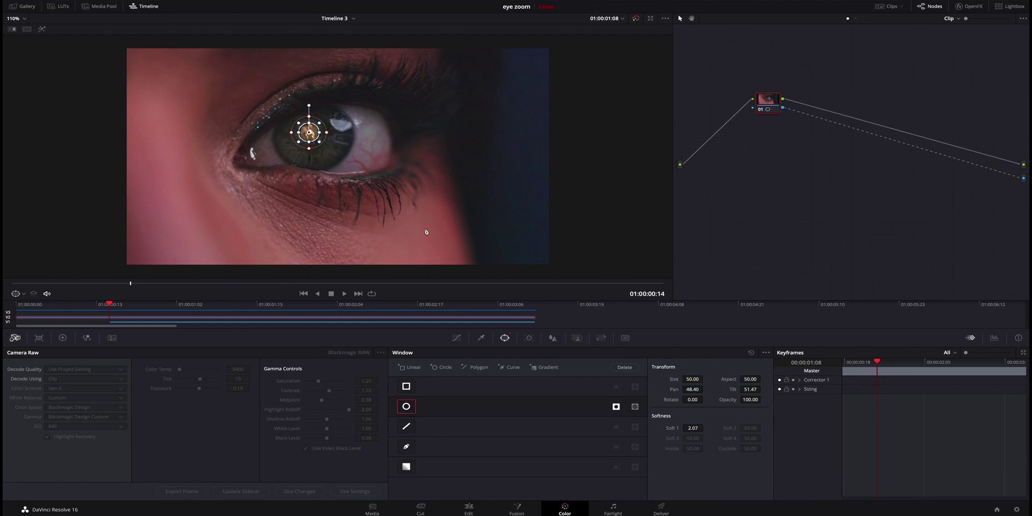
{"action": "left_click", "coordinate": [481, 339]}
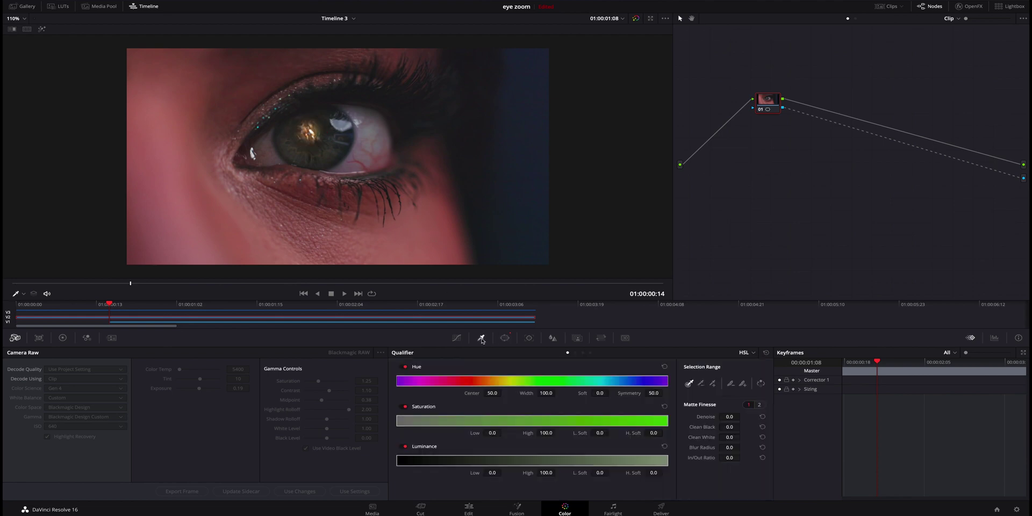
{"action": "left_click", "coordinate": [503, 339]}
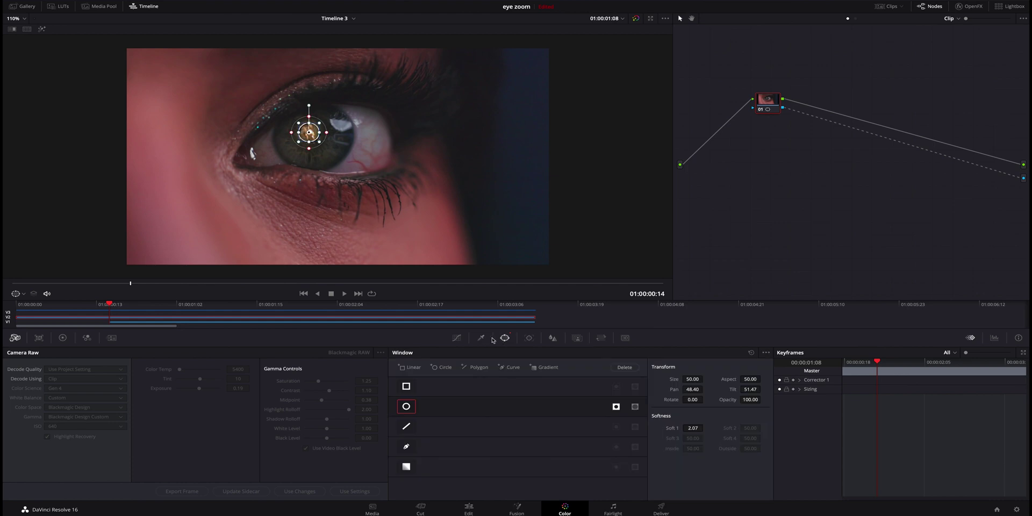
{"action": "left_click", "coordinate": [482, 338]}
Slightly reduce the iris circle's Soft 1 edge softness and Size.
{"action": "left_click", "coordinate": [504, 337]}
{"action": "left_click_drag", "start_coordinate": [693, 427], "coordinate": [706, 428]}
{"action": "left_click_drag", "start_coordinate": [693, 379], "coordinate": [688, 379]}
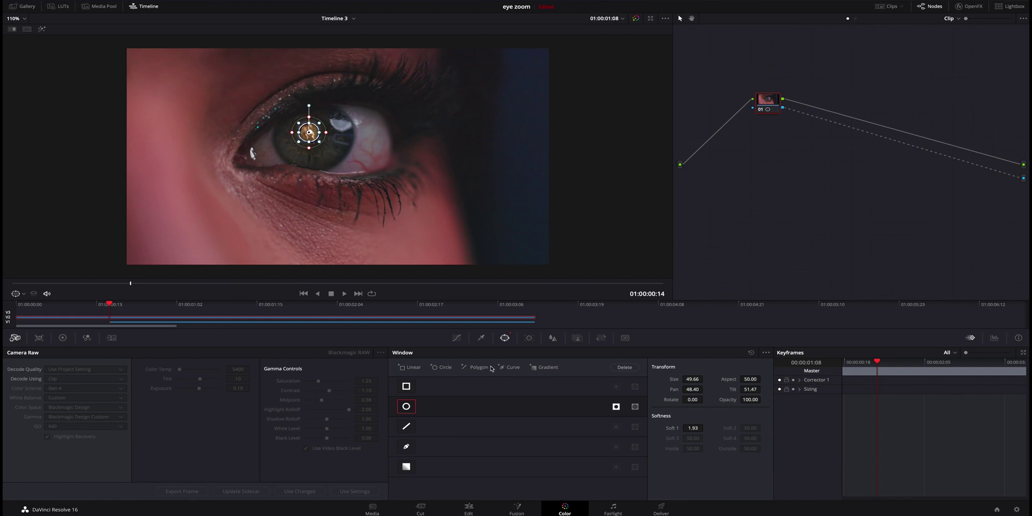
{"action": "left_click", "coordinate": [481, 337]}
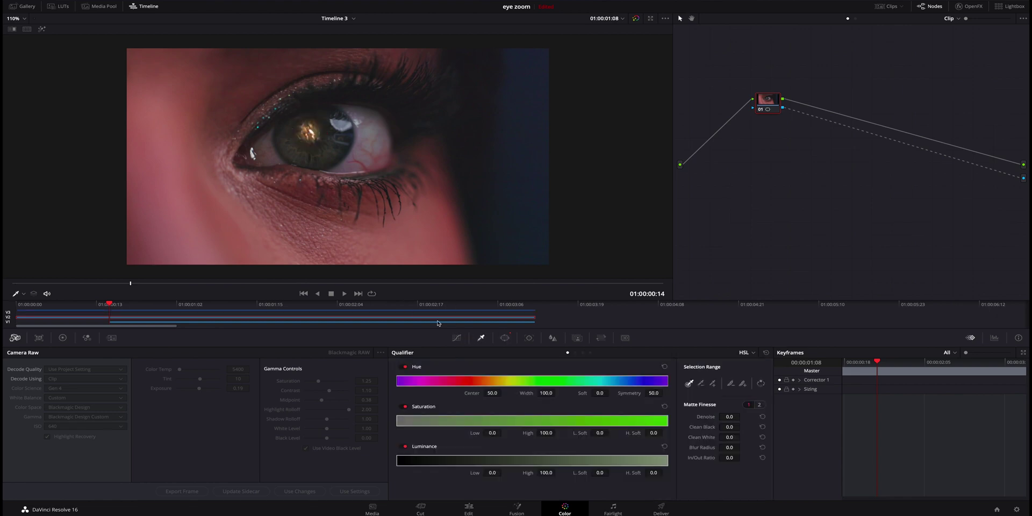
{"action": "left_click", "coordinate": [504, 338]}
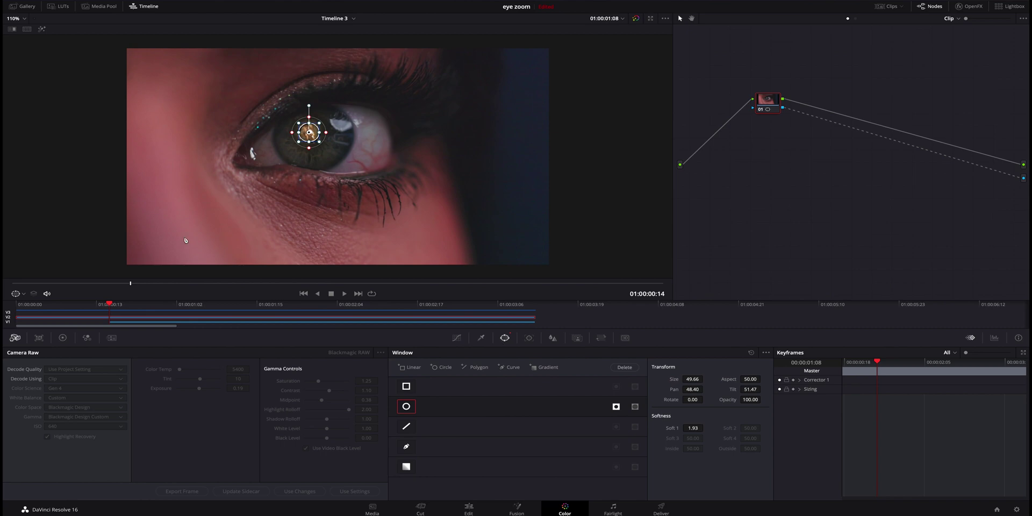
At the clip's first frame, re-centre the circle on the iris (Pan 48.44, Tilt 51.40).
{"action": "left_click_drag", "start_coordinate": [110, 304], "coordinate": [19, 313]}
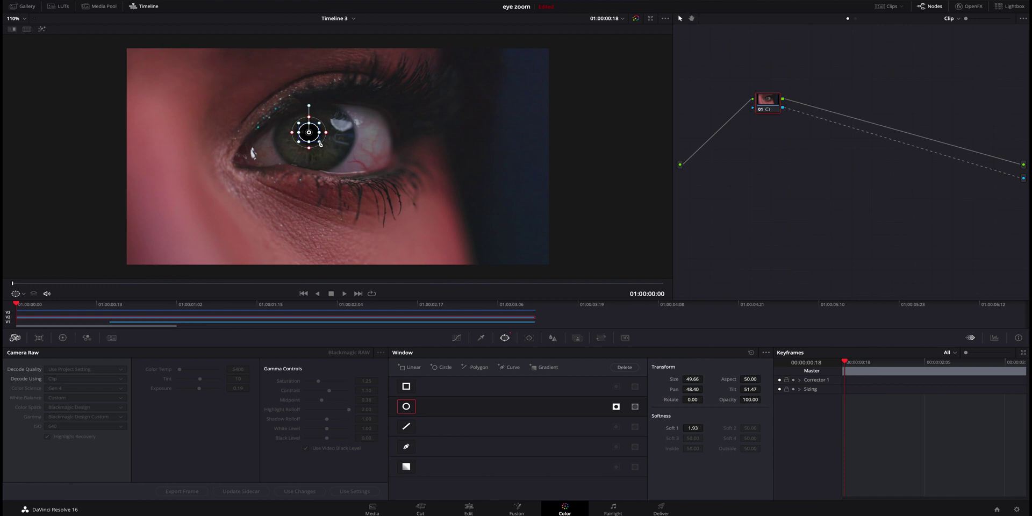
{"action": "left_click", "coordinate": [480, 337]}
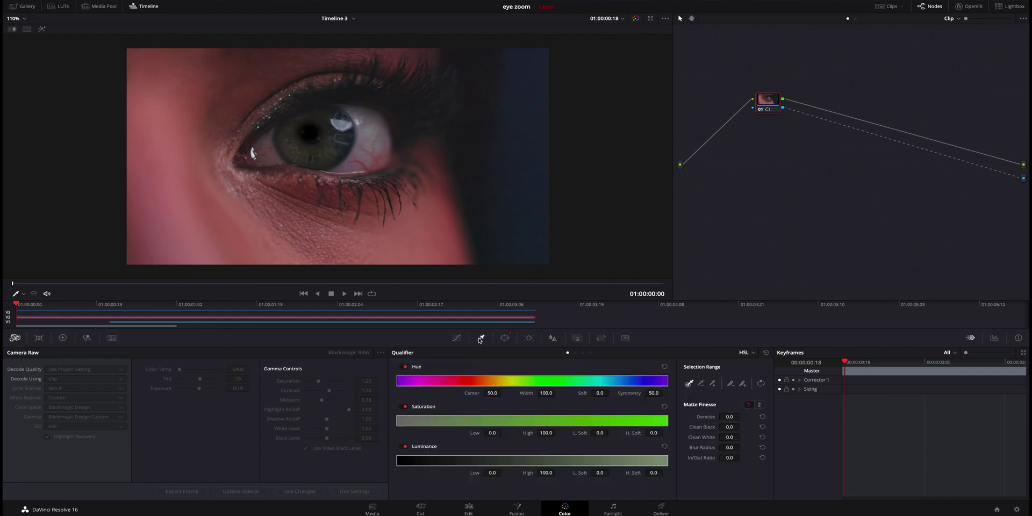
{"action": "left_click", "coordinate": [504, 338]}
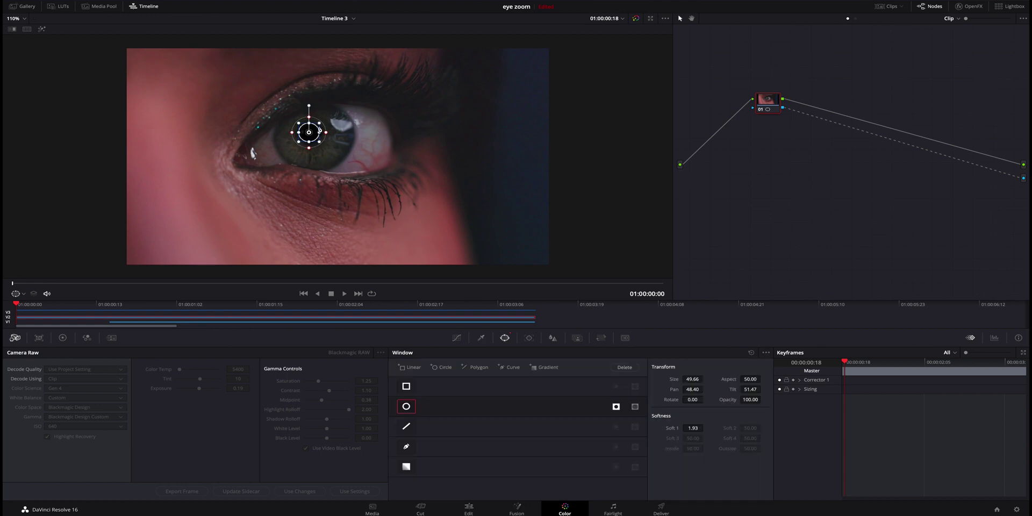
{"action": "left_click_drag", "start_coordinate": [309, 135], "coordinate": [310, 134]}
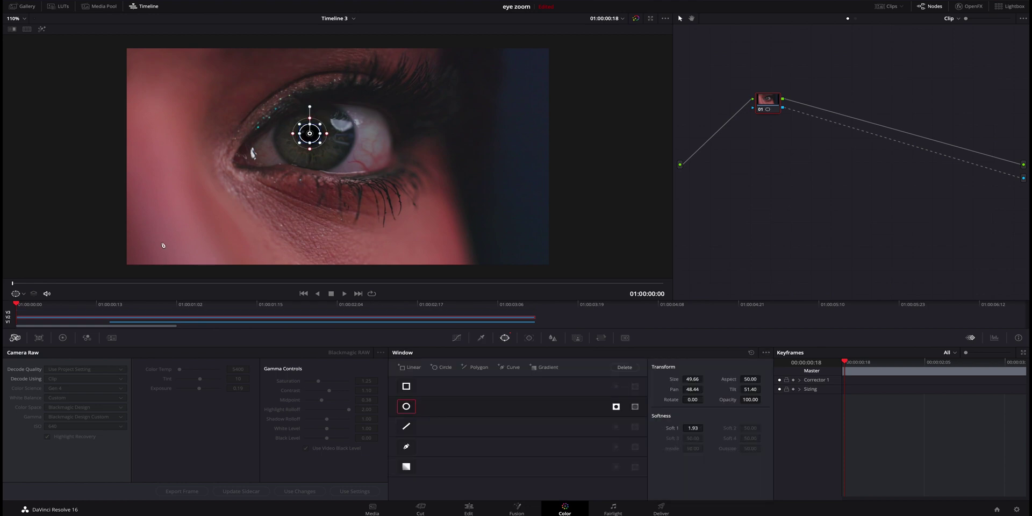
{"action": "mouse_move", "coordinate": [57, 312]}
{"action": "left_mouse_down"}
{"action": "mouse_move", "coordinate": [134, 312]}
{"action": "mouse_move", "coordinate": [70, 315]}
{"action": "left_mouse_up"}
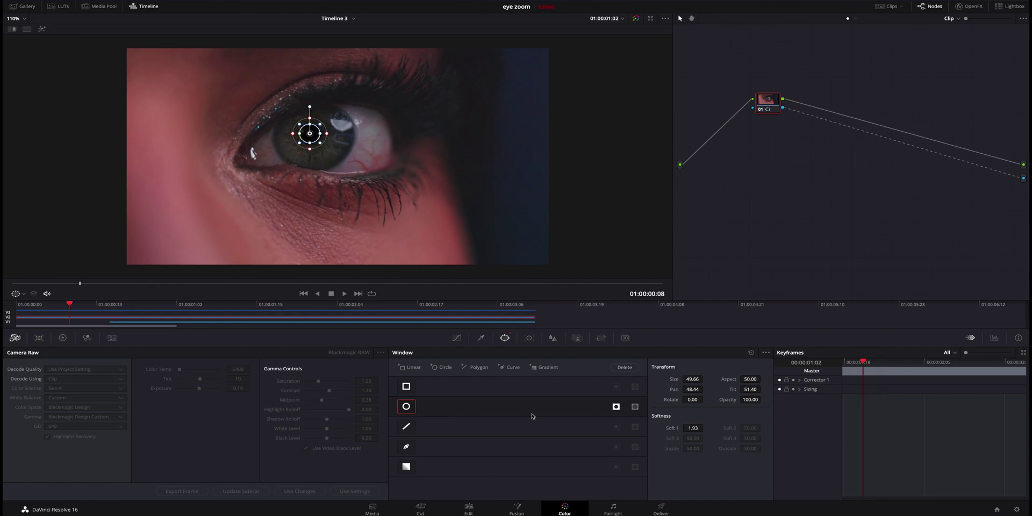
On the Edit page, move 'eye clip pt 2.mov' to the Video 1 start and place a copy after it.
{"action": "left_click", "coordinate": [467, 508]}
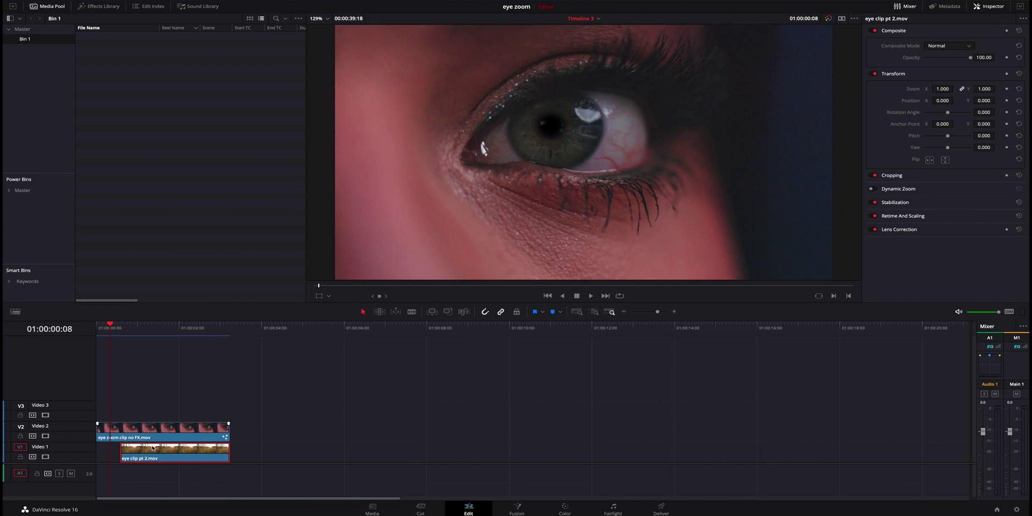
{"action": "left_click_drag", "start_coordinate": [157, 458], "coordinate": [133, 458]}
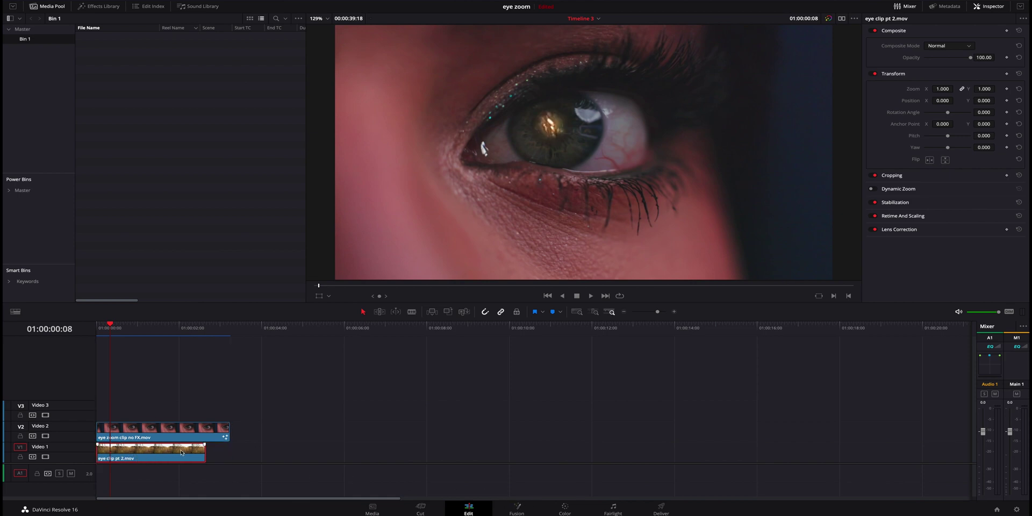
{"action": "left_click_drag", "start_coordinate": [175, 449], "coordinate": [285, 451]}
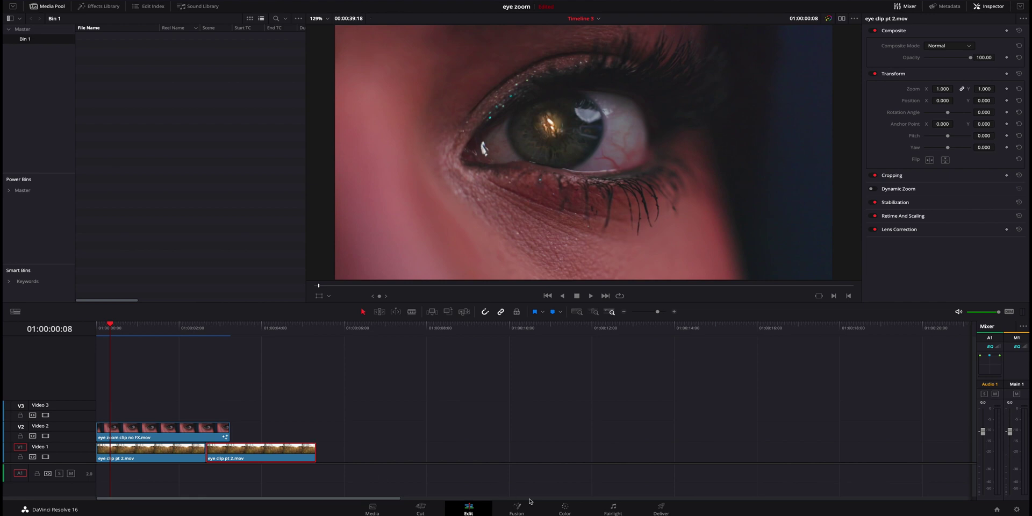
On the Color page's first frame, re-centre the circle window over the iris and open the Tracker.
{"action": "left_click", "coordinate": [564, 508]}
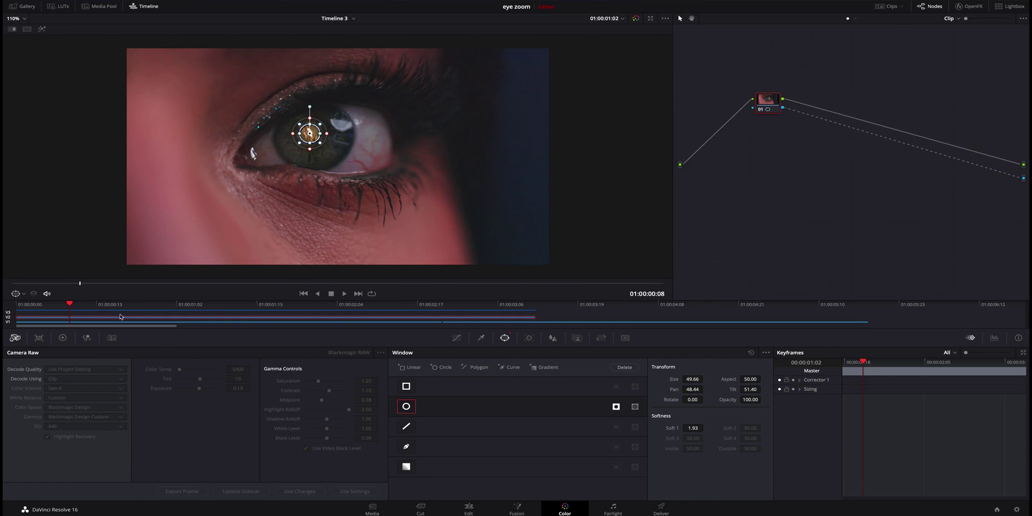
{"action": "left_click_drag", "start_coordinate": [69, 308], "coordinate": [23, 312]}
{"action": "left_click", "coordinate": [481, 338]}
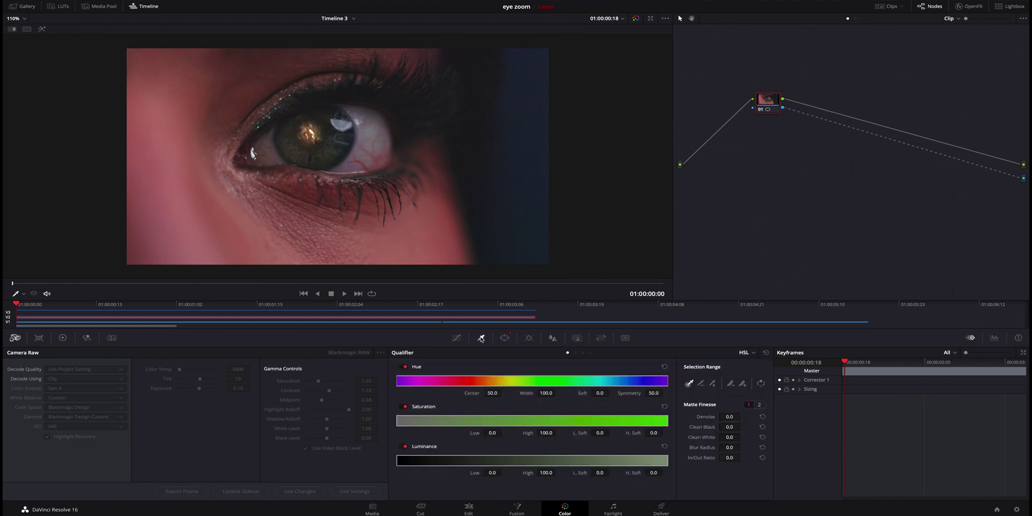
{"action": "left_click", "coordinate": [505, 338]}
{"action": "left_click_drag", "start_coordinate": [310, 133], "coordinate": [311, 134]}
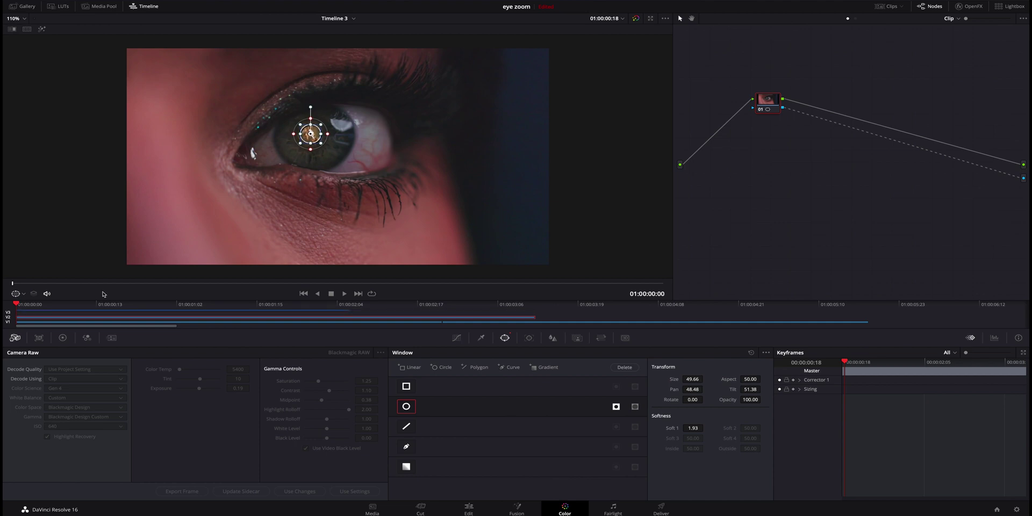
{"action": "left_click", "coordinate": [481, 338]}
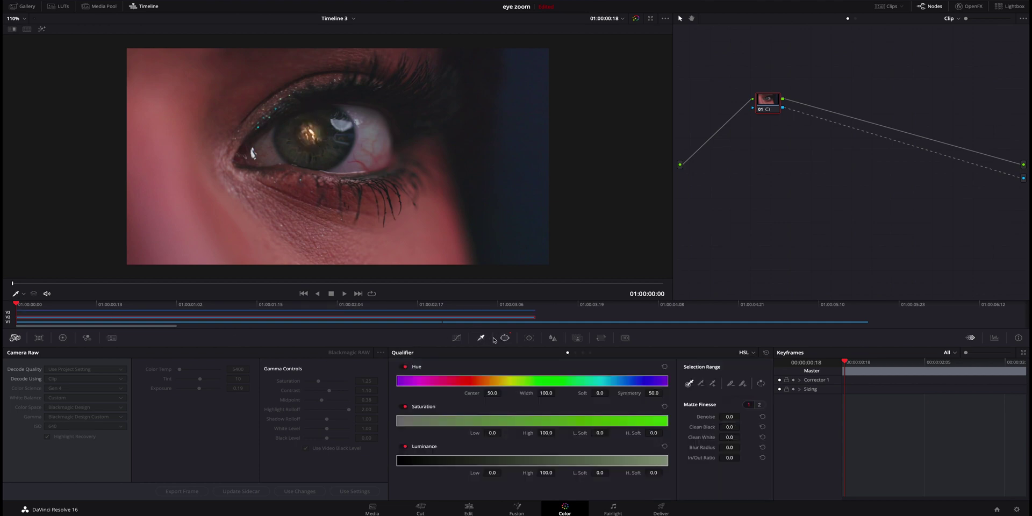
{"action": "left_click", "coordinate": [504, 337]}
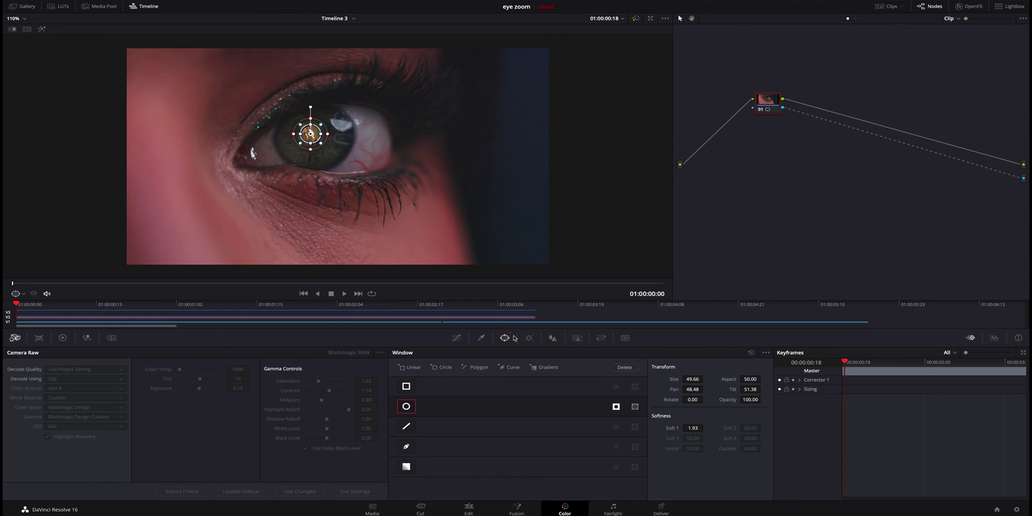
{"action": "left_click", "coordinate": [529, 338]}
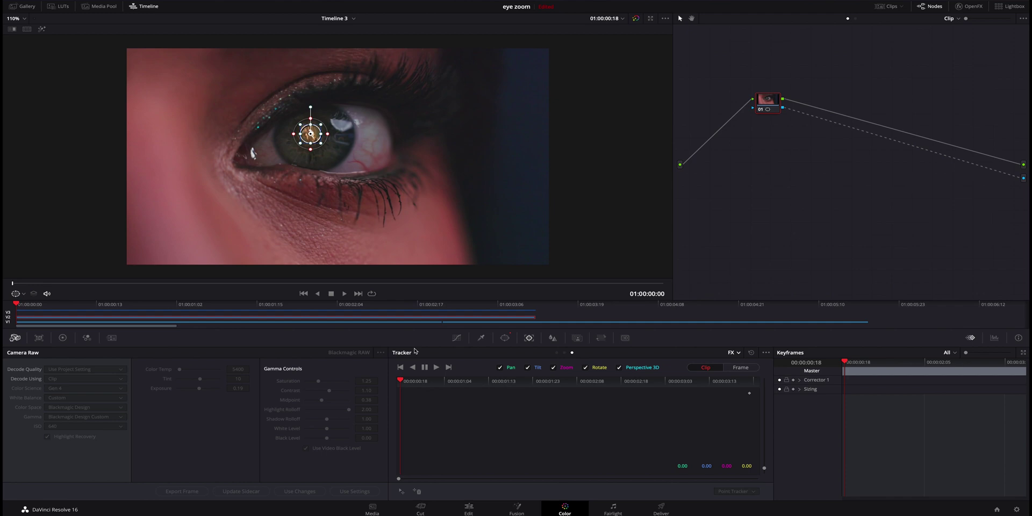
Set the Tracker mode to Window and track the iris circle forward through the clip.
{"action": "left_click", "coordinate": [739, 353]}
{"action": "left_click", "coordinate": [745, 363]}
{"action": "left_click", "coordinate": [436, 367]}
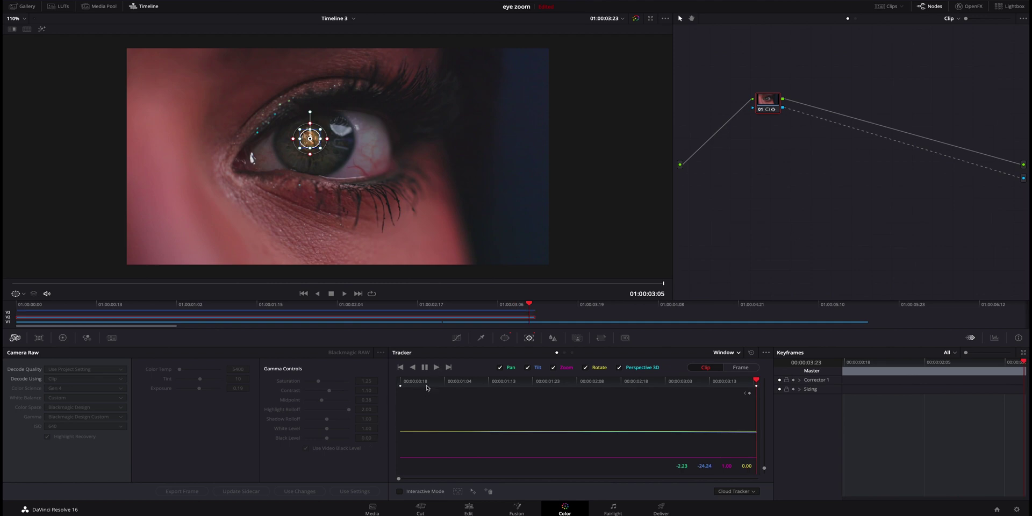
Play the clip from its first frame to check the tracked circle.
{"action": "key", "text": "Home"}
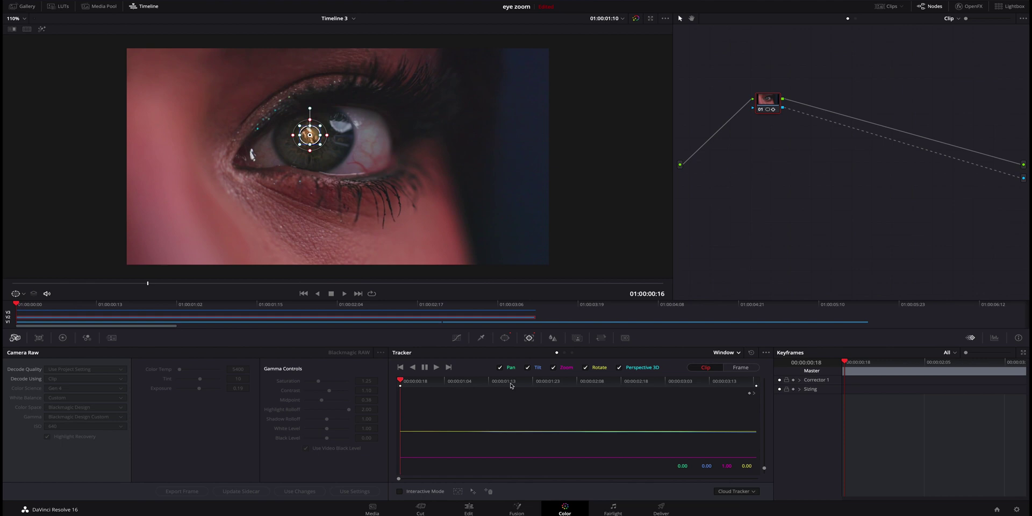
{"action": "key", "text": "space"}
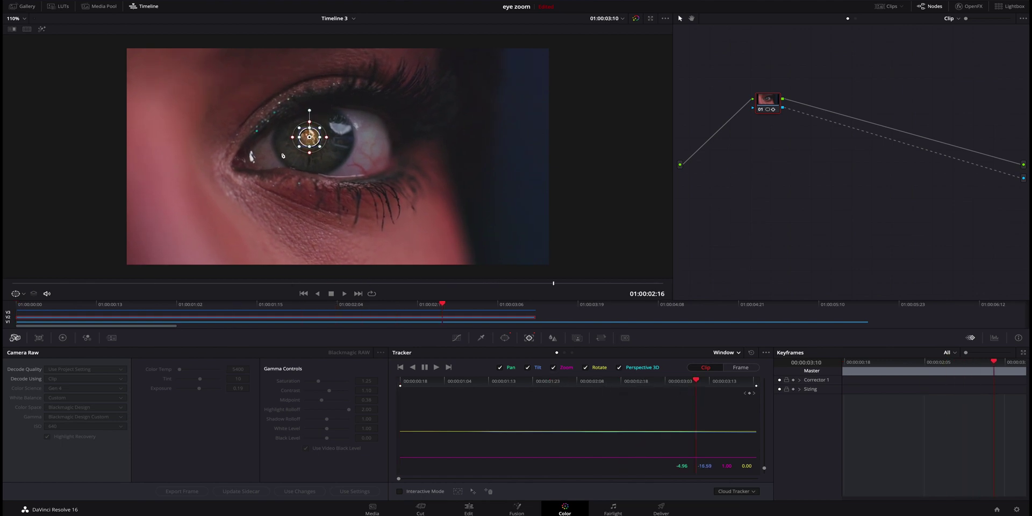
{"action": "left_click", "coordinate": [398, 383]}
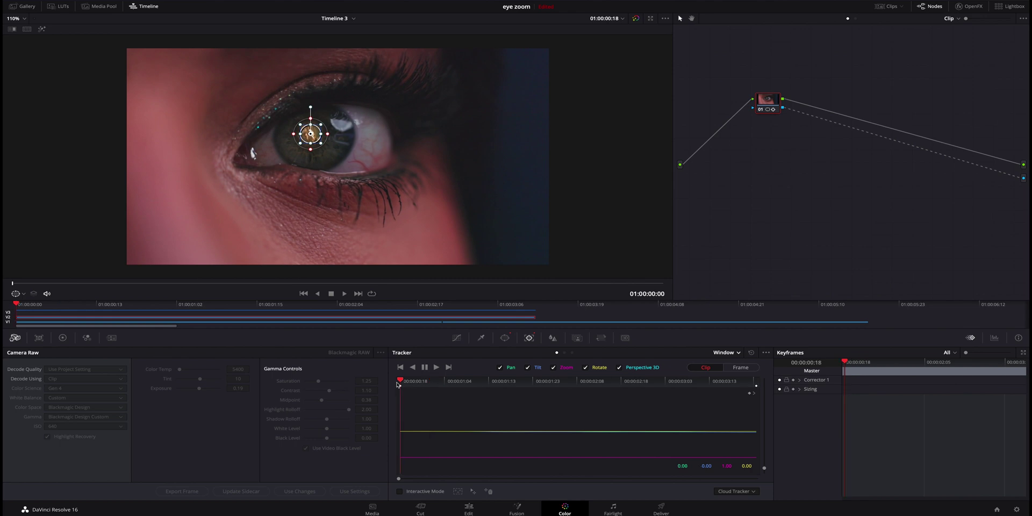
{"action": "left_click", "coordinate": [481, 509]}
{"action": "key", "text": "space"}
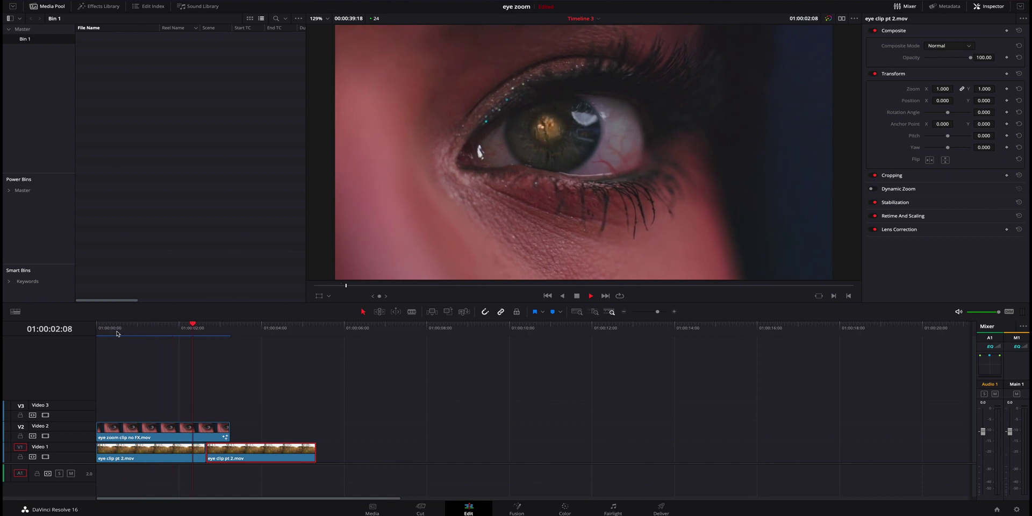
{"action": "left_click", "coordinate": [565, 509]}
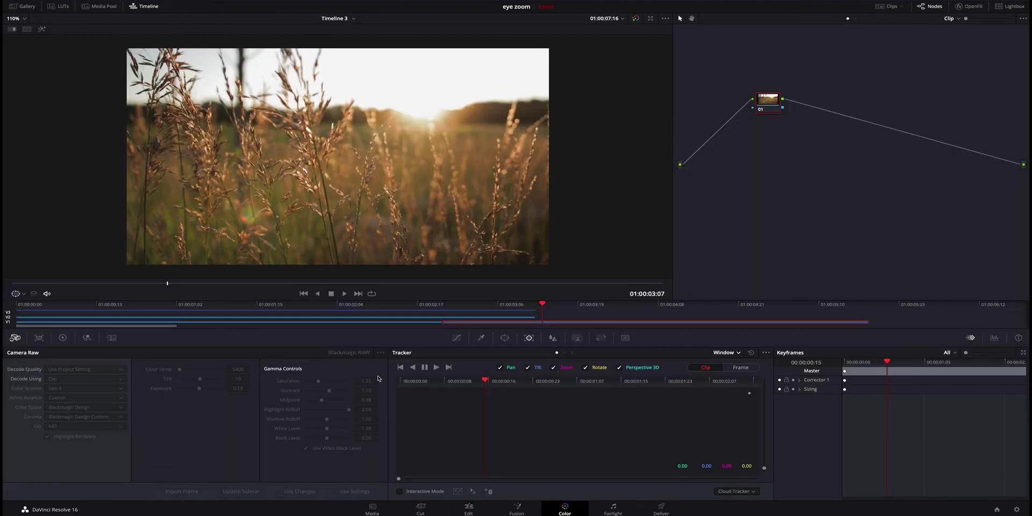
{"action": "left_click", "coordinate": [15, 313]}
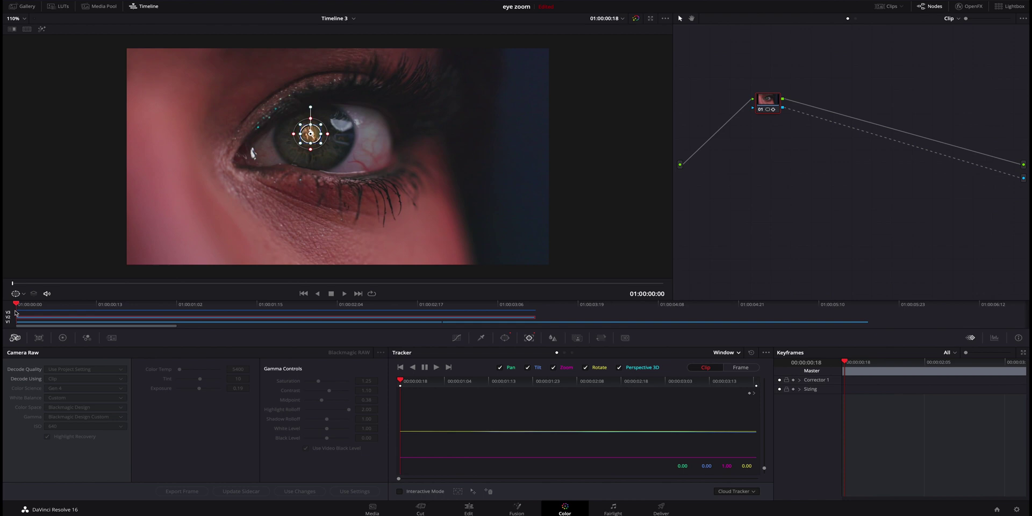
{"action": "left_click_drag", "start_coordinate": [16, 304], "coordinate": [75, 304]}
On the Edit page, drag the second grass clip left over the first on Video 1.
{"action": "key", "text": "shift+4"}
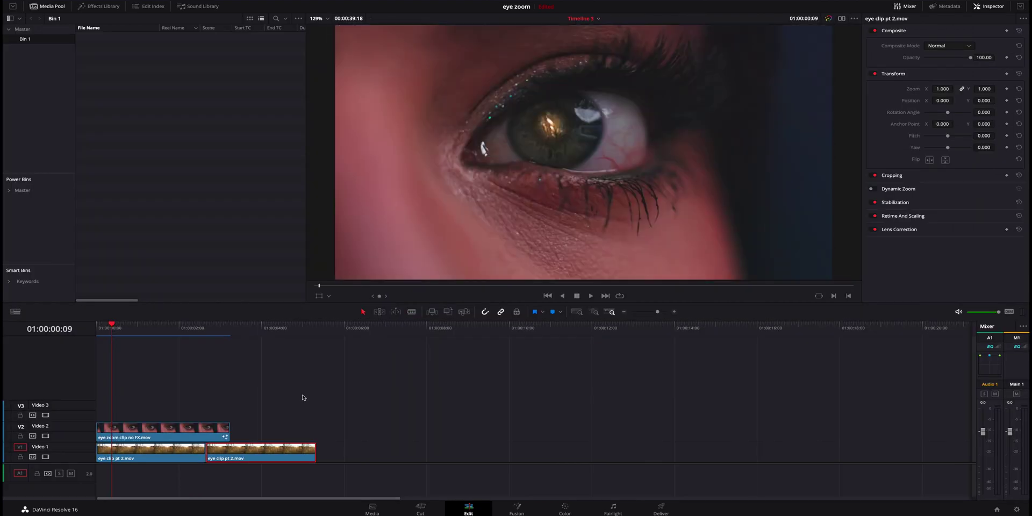
{"action": "left_click_drag", "start_coordinate": [268, 457], "coordinate": [181, 457]}
{"action": "left_click_drag", "start_coordinate": [114, 329], "coordinate": [97, 332]}
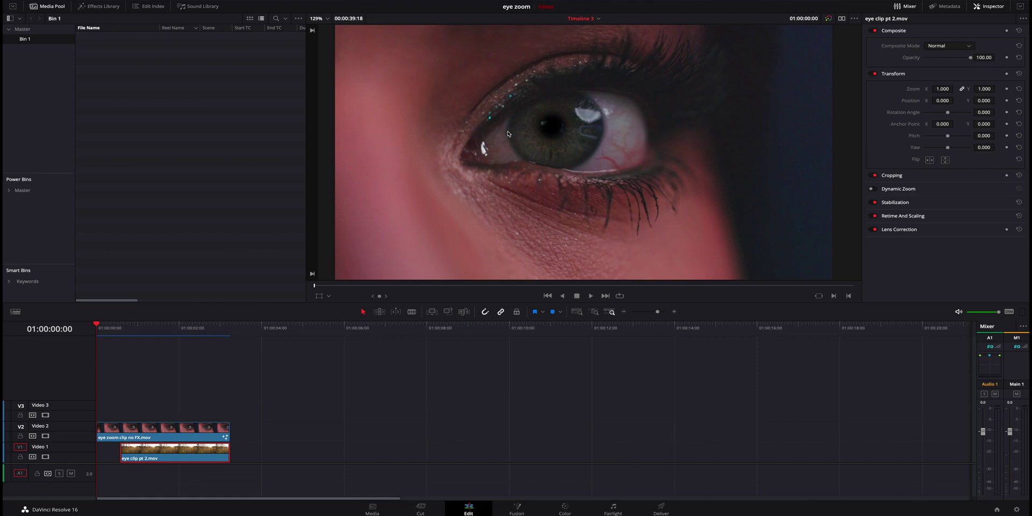
Play back the sequence's opening to review the grass clip beneath the eye clip.
{"action": "key", "text": "space"}
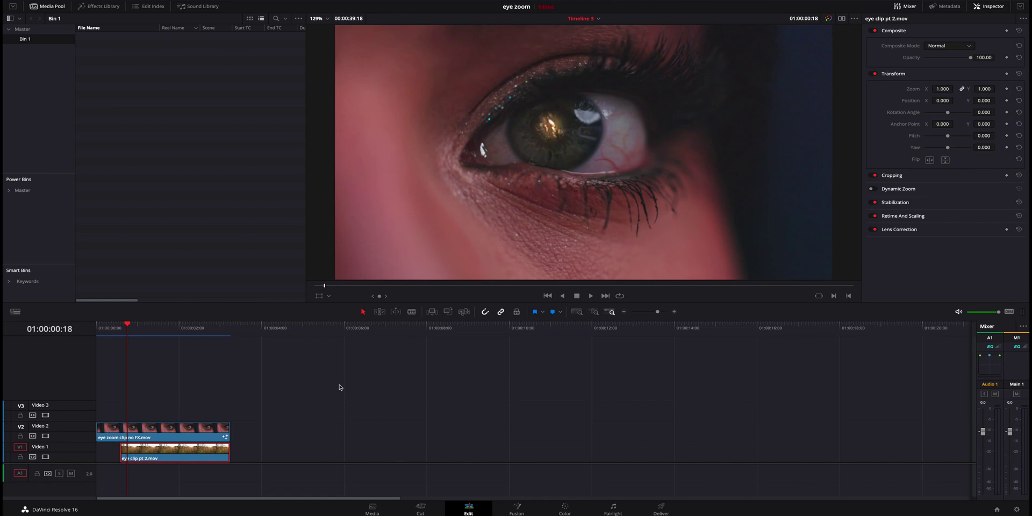
{"action": "key", "text": "space"}
{"action": "key", "text": "Up"}
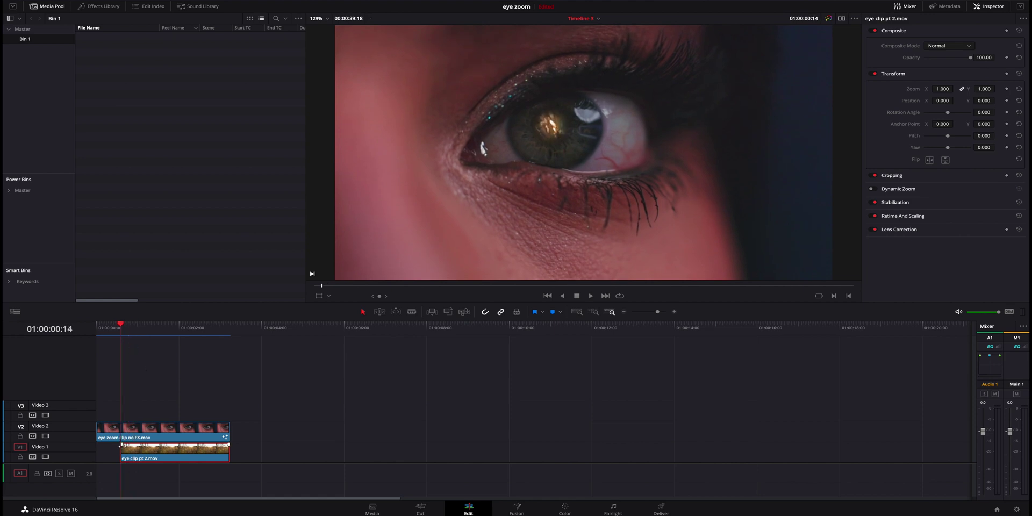
{"action": "left_click", "coordinate": [307, 404]}
{"action": "key", "text": "space"}
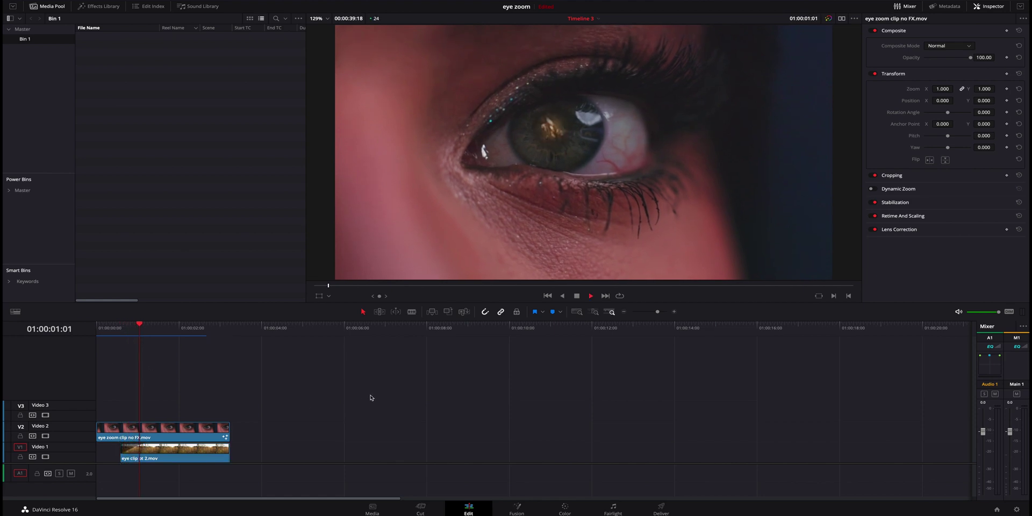
{"action": "key", "text": "space"}
{"action": "left_click", "coordinate": [110, 328]}
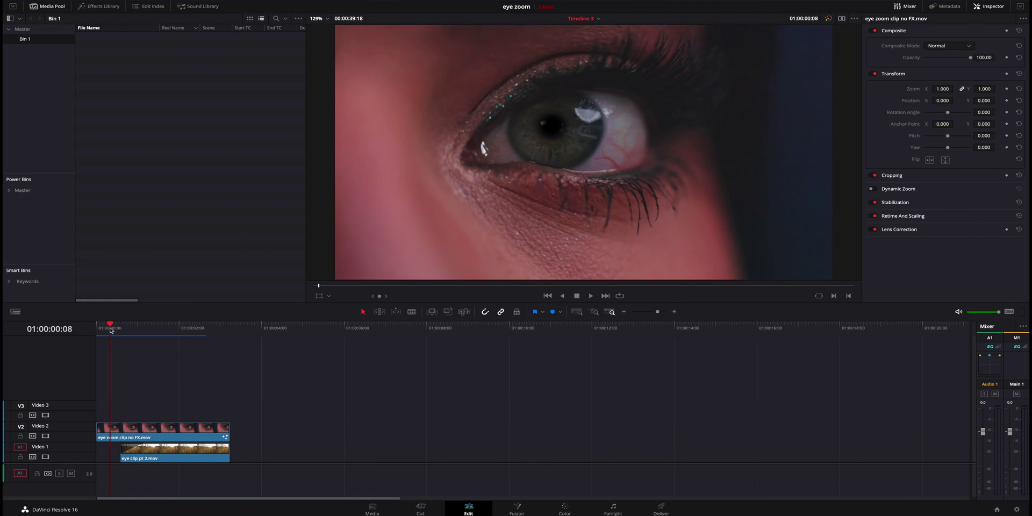
{"action": "key", "text": "Right"}
{"action": "key", "text": "Right"}
{"action": "key", "text": "Right"}
{"action": "key", "text": "Right"}
{"action": "key", "text": "Right"}
{"action": "key", "text": "Right"}
{"action": "key", "text": "space"}
{"action": "key", "text": "space"}
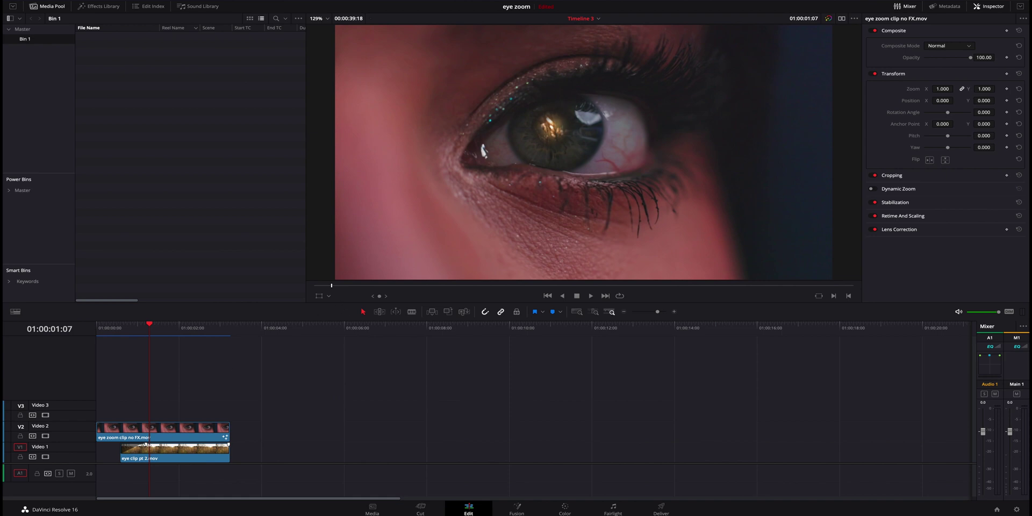
{"action": "left_click", "coordinate": [105, 335]}
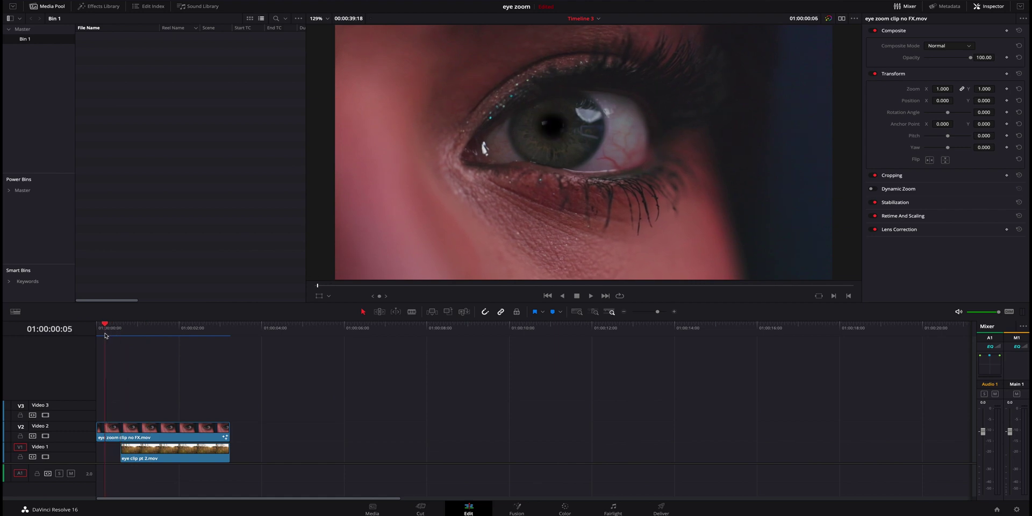
{"action": "left_click", "coordinate": [108, 331]}
Duplicate the eye clip onto Video 3 and delete the tracked circle window grade.
{"action": "left_click_drag", "start_coordinate": [151, 431], "coordinate": [149, 413]}
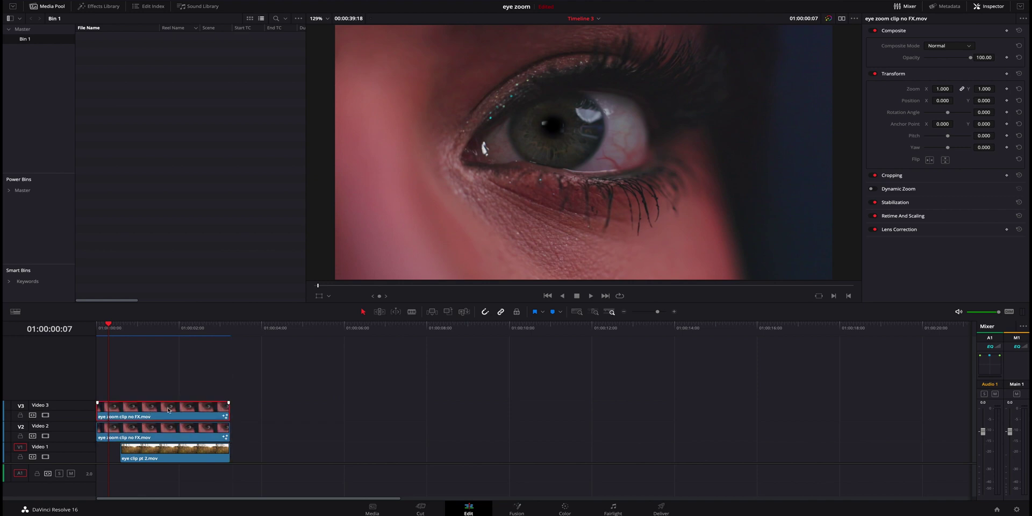
{"action": "left_click", "coordinate": [565, 506]}
{"action": "key", "text": "Delete"}
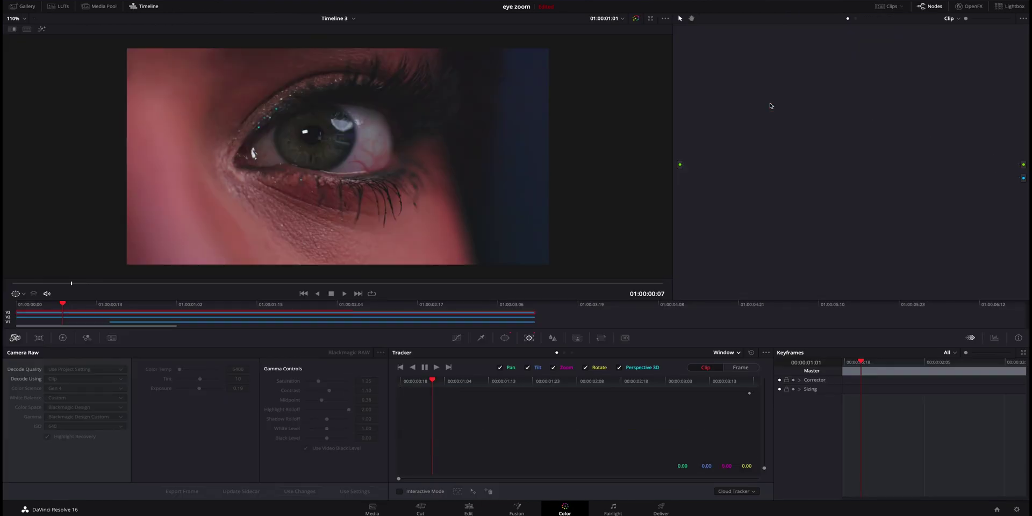
Shorten, then delete the eye clip copy on Video 3.
{"action": "left_click", "coordinate": [472, 510]}
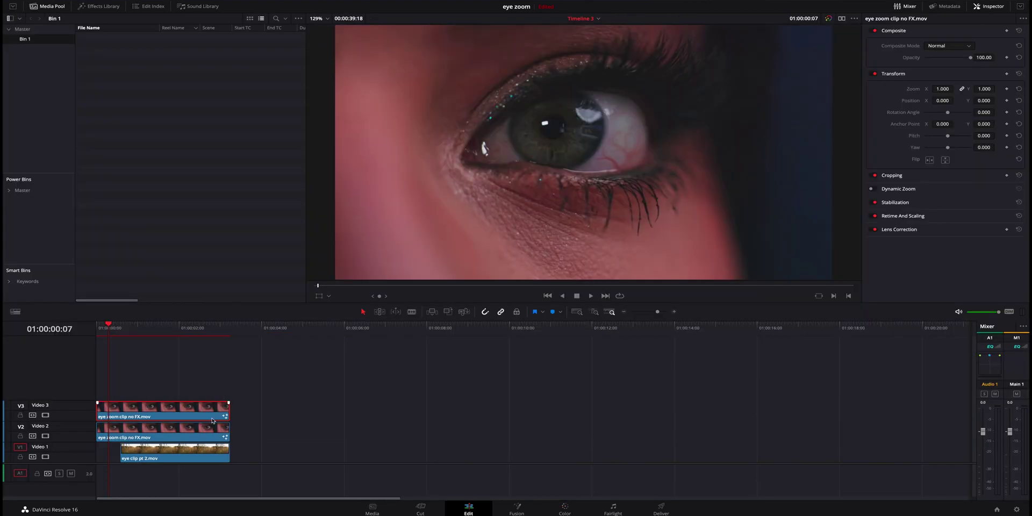
{"action": "left_click_drag", "start_coordinate": [228, 411], "coordinate": [145, 414]}
{"action": "left_click", "coordinate": [155, 326]}
{"action": "left_click_drag", "start_coordinate": [134, 330], "coordinate": [124, 334]}
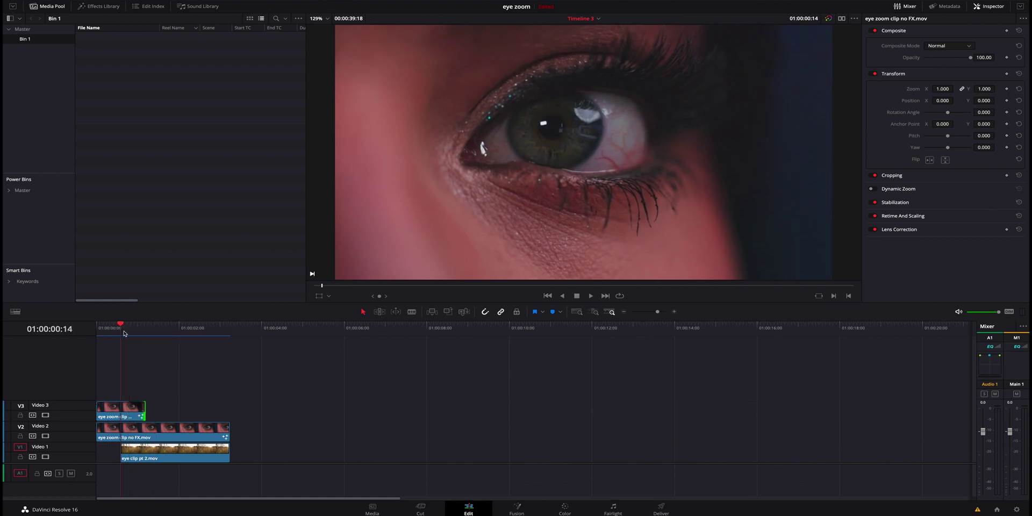
{"action": "left_click", "coordinate": [119, 412]}
{"action": "key", "text": "Delete"}
{"action": "left_click", "coordinate": [108, 331]}
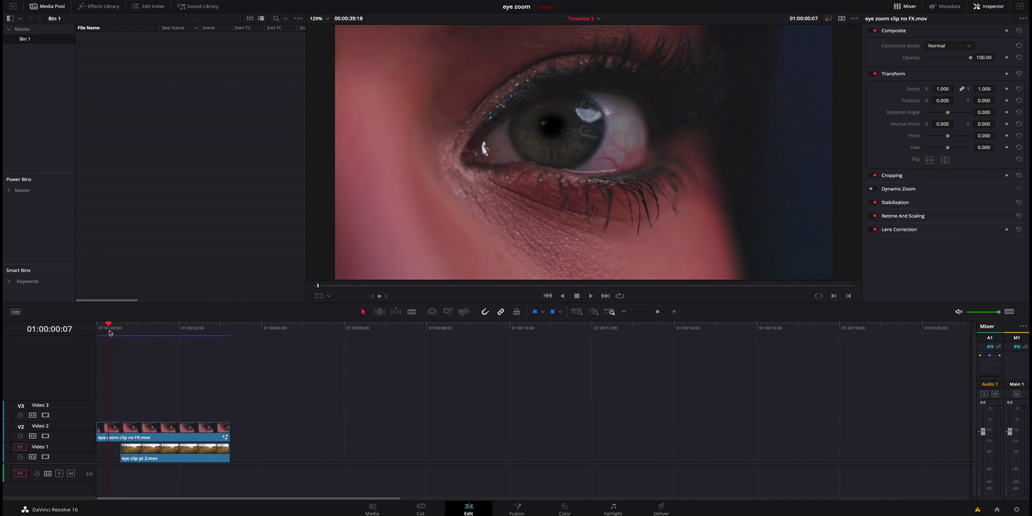
{"action": "left_click", "coordinate": [565, 509]}
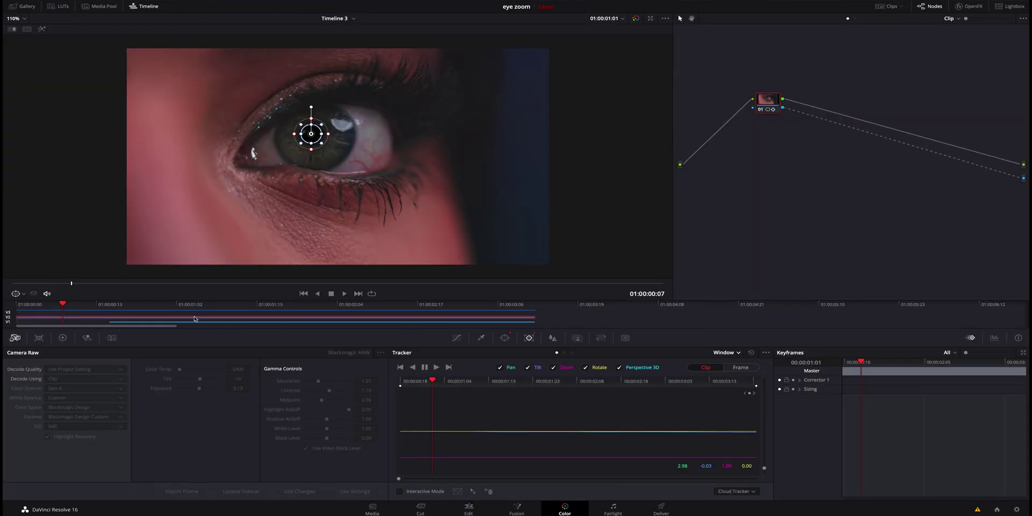
Shrink the iris circle window to Size 41.16, then scrub the eye clip on the Edit page.
{"action": "left_click", "coordinate": [505, 338]}
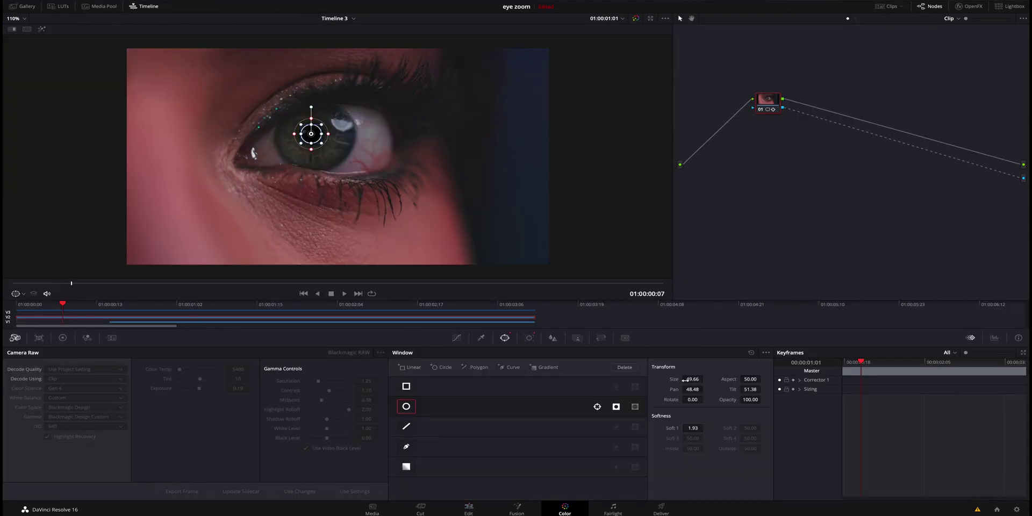
{"action": "mouse_move", "coordinate": [705, 379]}
{"action": "left_mouse_down"}
{"action": "mouse_move", "coordinate": [693, 379]}
{"action": "mouse_move", "coordinate": [705, 379]}
{"action": "left_mouse_up"}
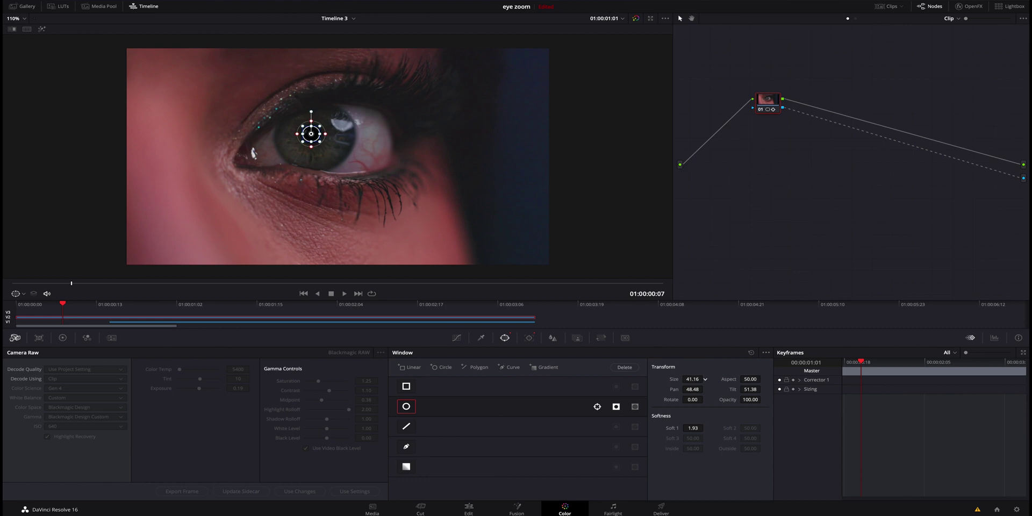
{"action": "left_click", "coordinate": [481, 512]}
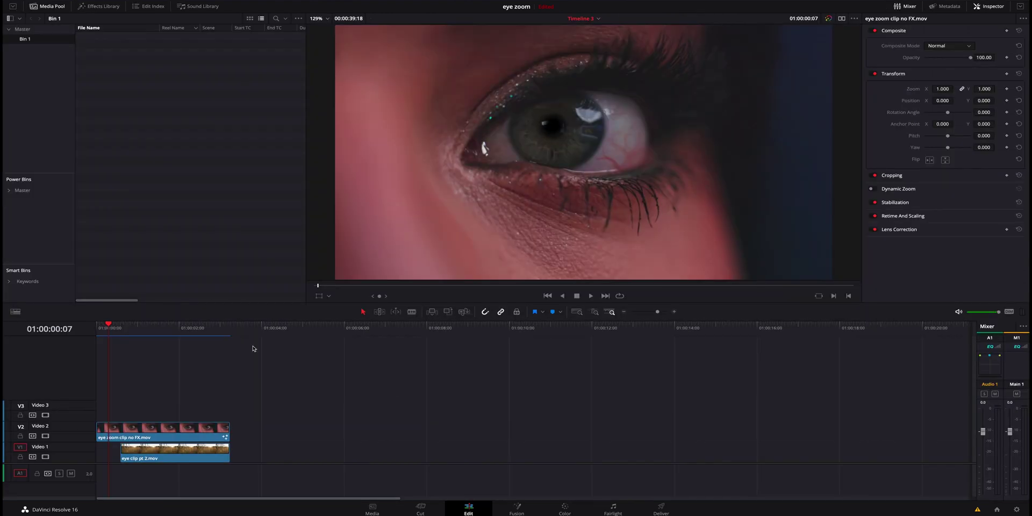
{"action": "left_click_drag", "start_coordinate": [155, 326], "coordinate": [92, 339]}
Return to the Color page at a later eye-clip frame, glance at the Qualifier, then reopen Window controls.
{"action": "left_click", "coordinate": [564, 509]}
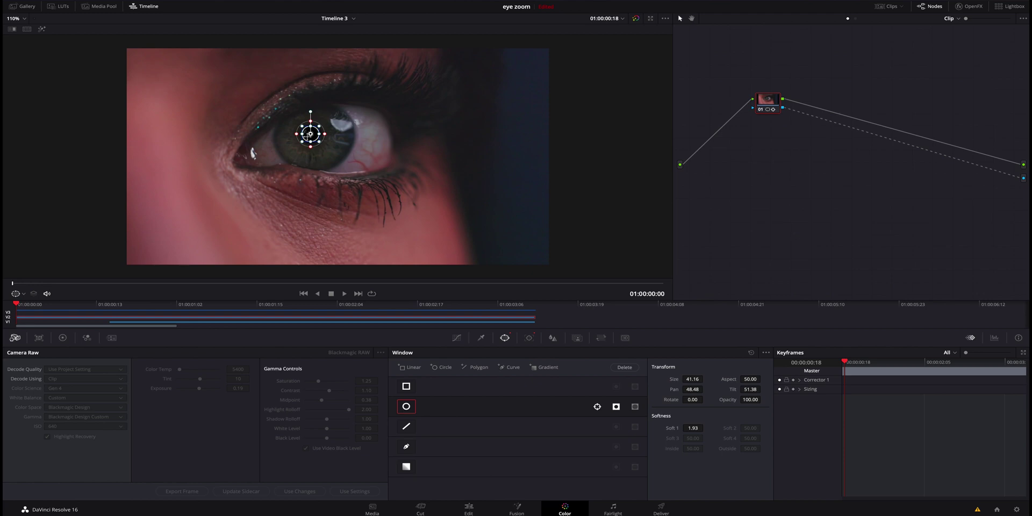
{"action": "left_click_drag", "start_coordinate": [64, 305], "coordinate": [112, 314]}
{"action": "left_click", "coordinate": [481, 338]}
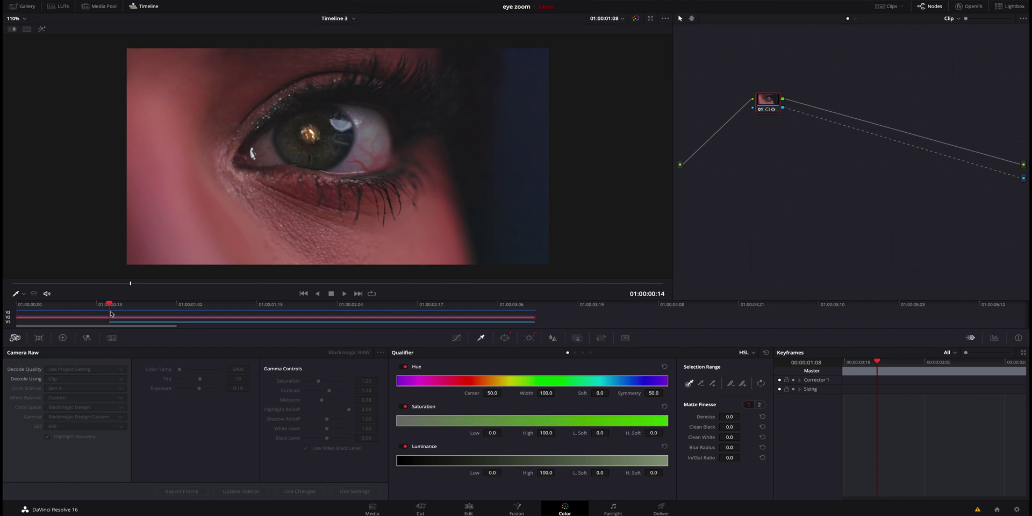
{"action": "left_click", "coordinate": [504, 338]}
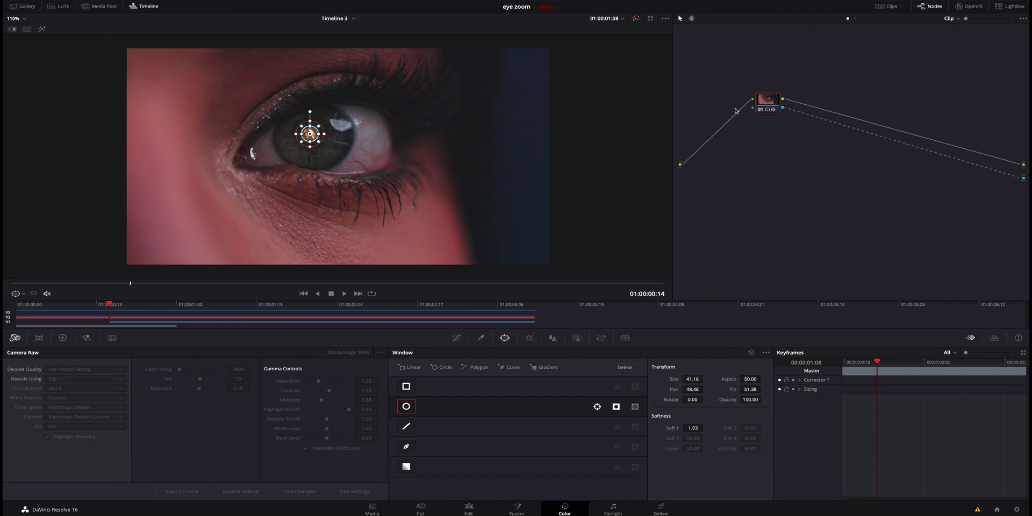
Open the node graph menu and close it without adding a node.
{"action": "right_click", "coordinate": [771, 131]}
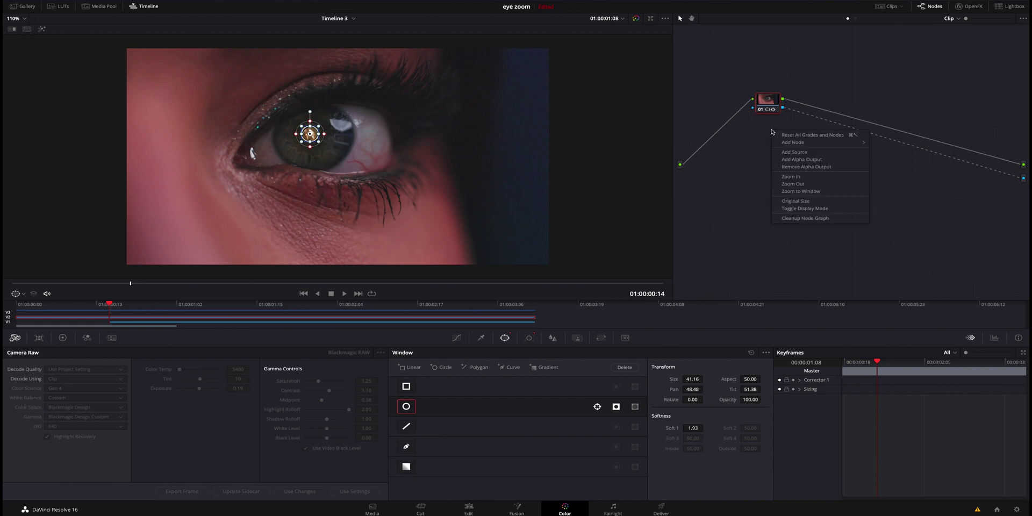
{"action": "mouse_move", "coordinate": [816, 145]}
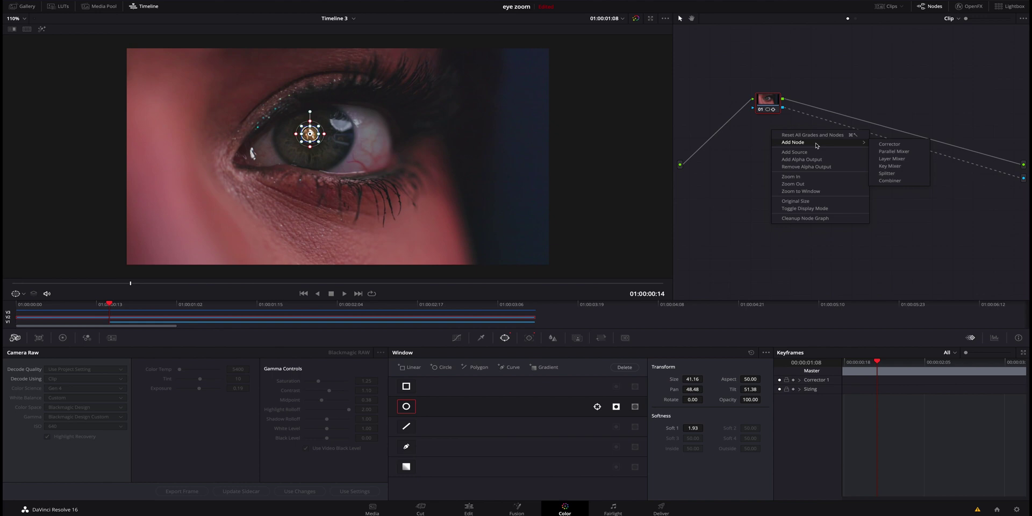
{"action": "left_click", "coordinate": [753, 146]}
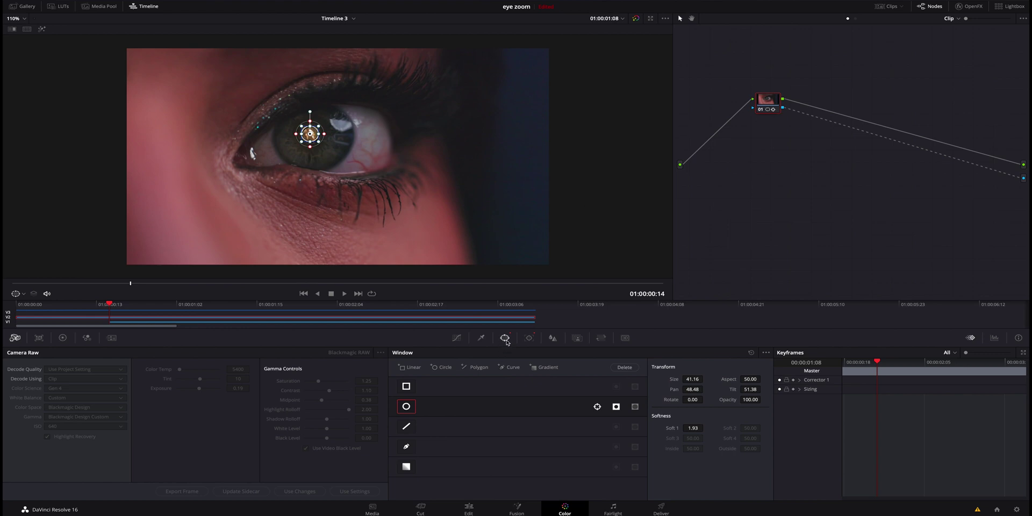
Add a second circle window, centre it on the eye and enlarge it to enclose the whole eye.
{"action": "left_click", "coordinate": [438, 368]}
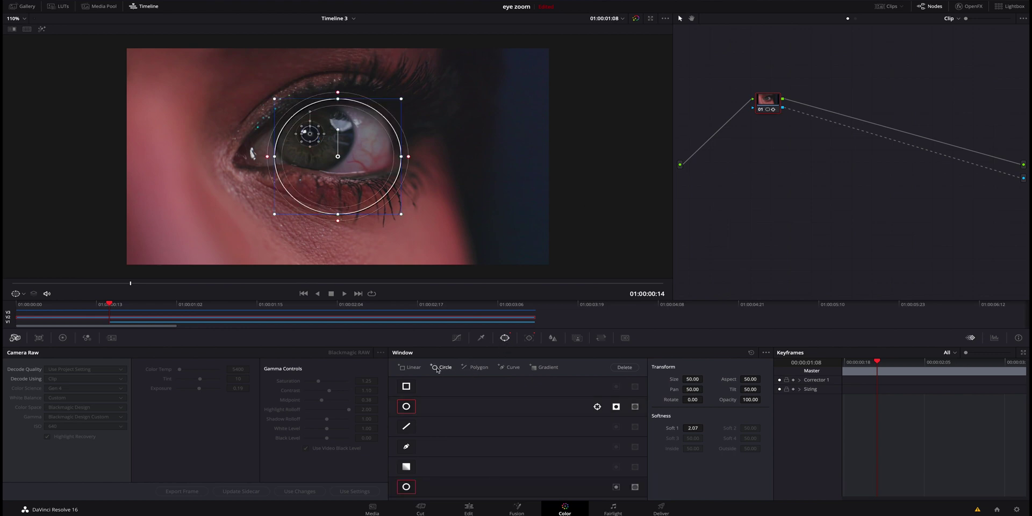
{"action": "left_click_drag", "start_coordinate": [336, 155], "coordinate": [311, 137]}
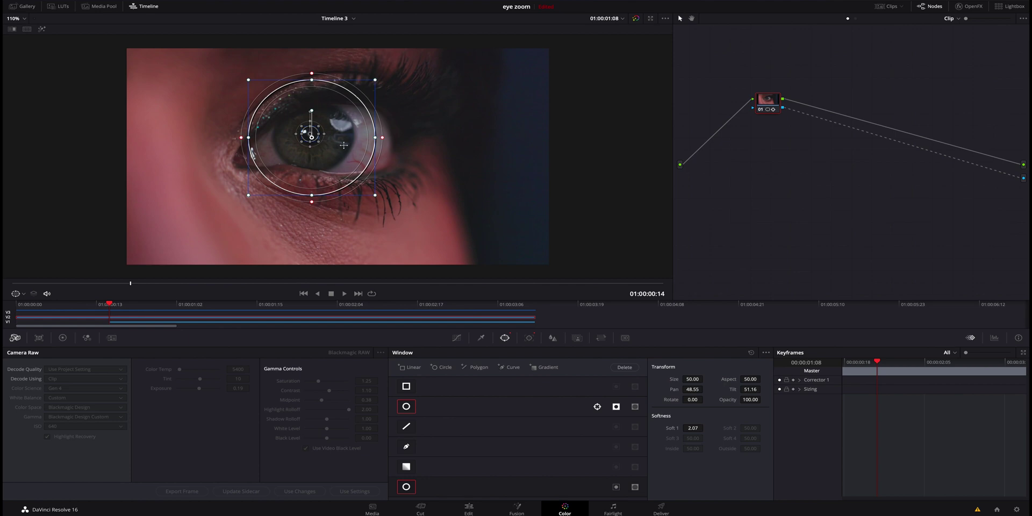
{"action": "right_click", "coordinate": [772, 128]}
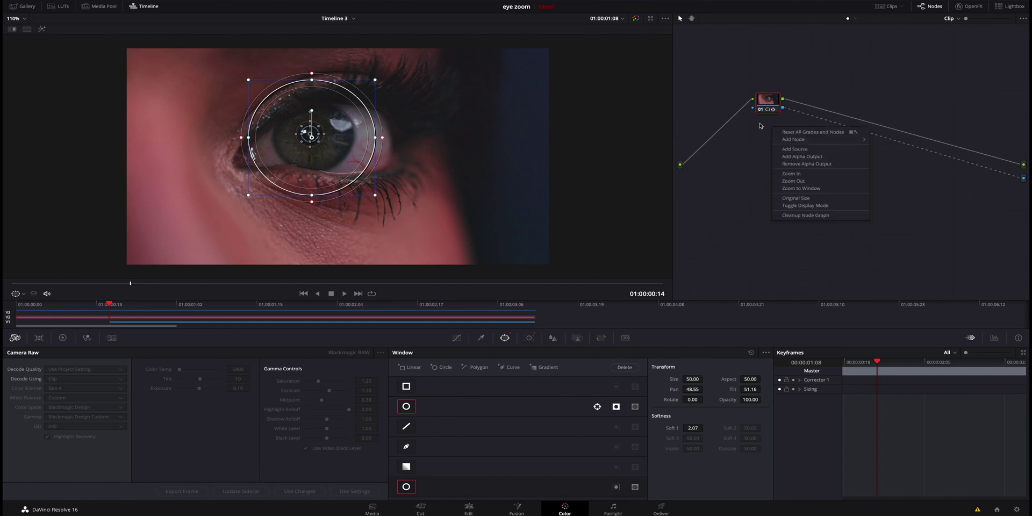
{"action": "mouse_move", "coordinate": [785, 139]}
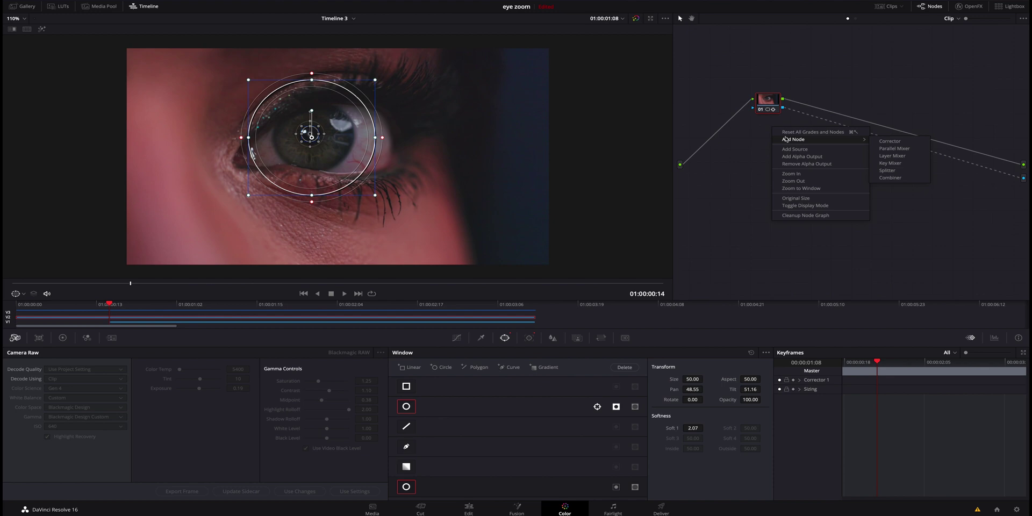
{"action": "left_click", "coordinate": [754, 135]}
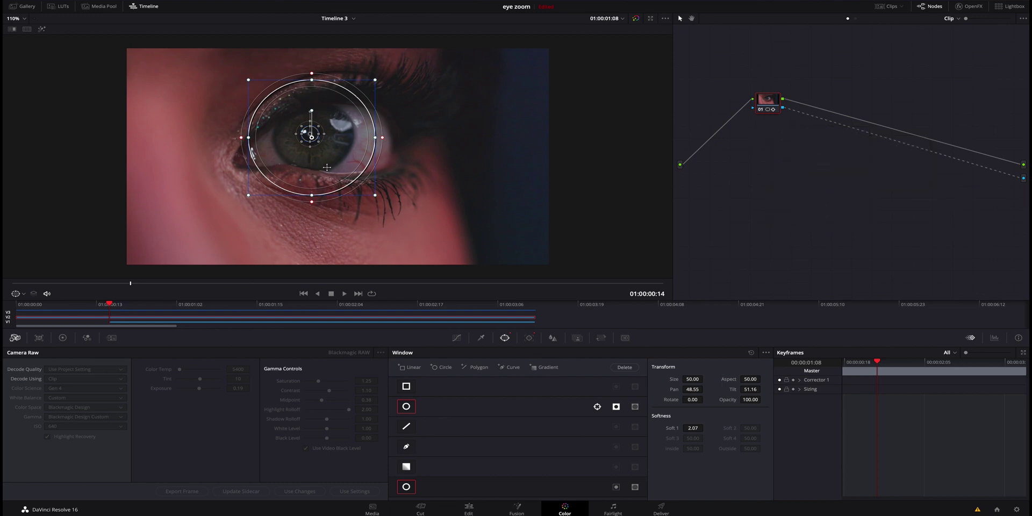
{"action": "left_click_drag", "start_coordinate": [375, 197], "coordinate": [436, 205]}
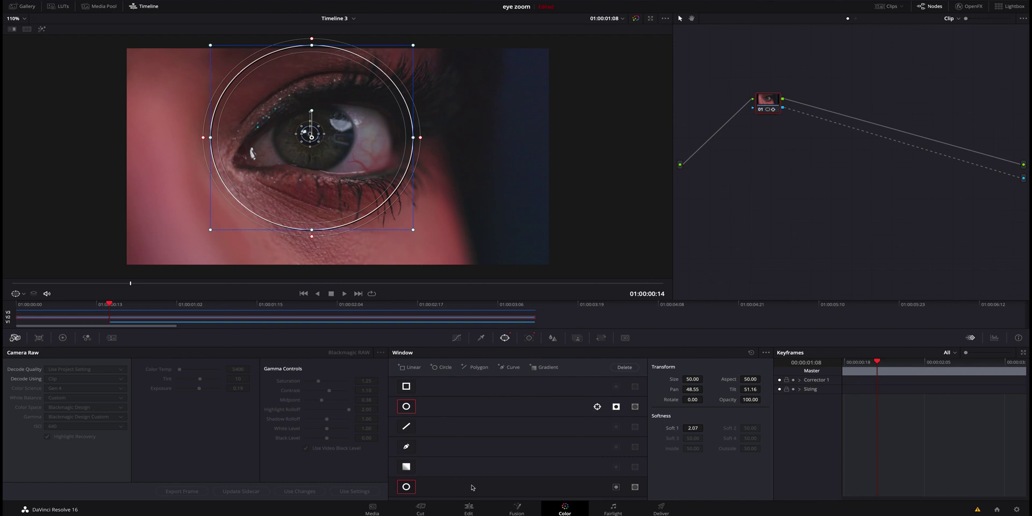
Scrub the eye clip on the Edit timeline to preview it, then return to the Color page.
{"action": "left_click", "coordinate": [468, 508]}
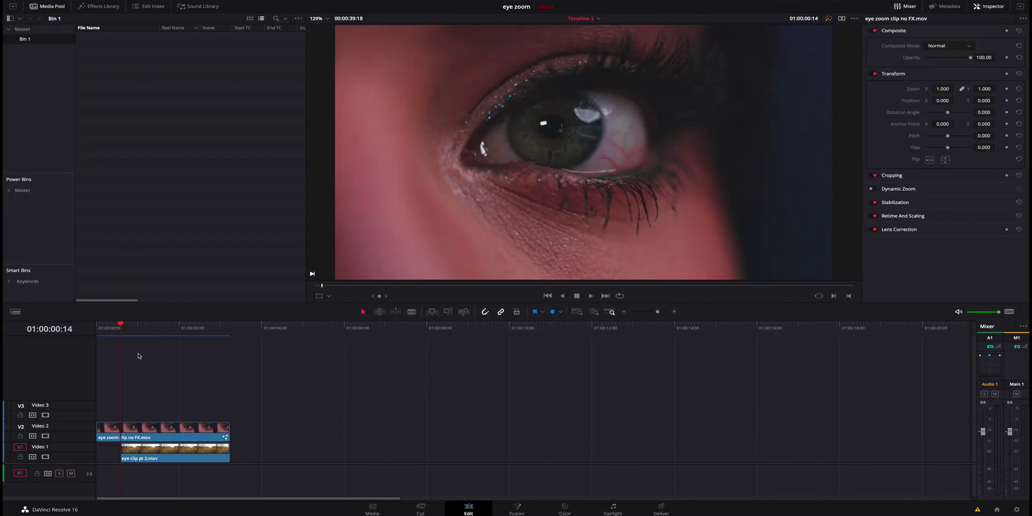
{"action": "mouse_move", "coordinate": [112, 332]}
{"action": "left_mouse_down"}
{"action": "mouse_move", "coordinate": [99, 331]}
{"action": "mouse_move", "coordinate": [187, 333]}
{"action": "mouse_move", "coordinate": [120, 332]}
{"action": "left_mouse_up"}
{"action": "left_click", "coordinate": [564, 507]}
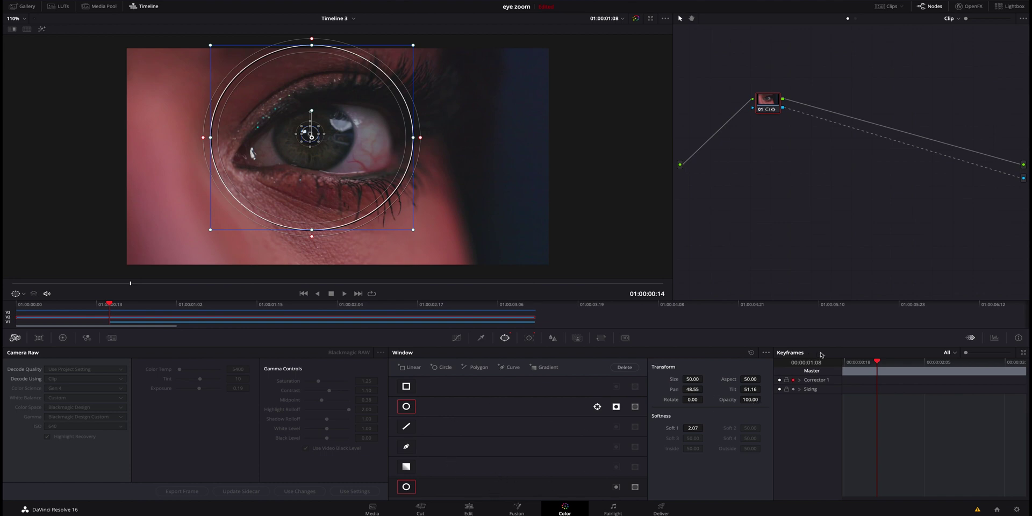
Check node 01's options, then switch the panel from the waveform back to the Keyframes timeline.
{"action": "right_click", "coordinate": [762, 103]}
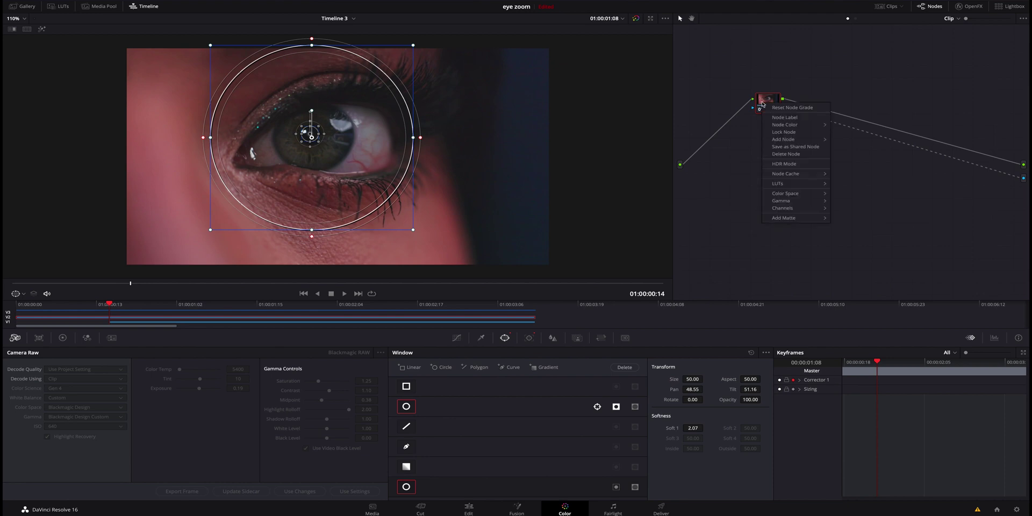
{"action": "left_click", "coordinate": [751, 151]}
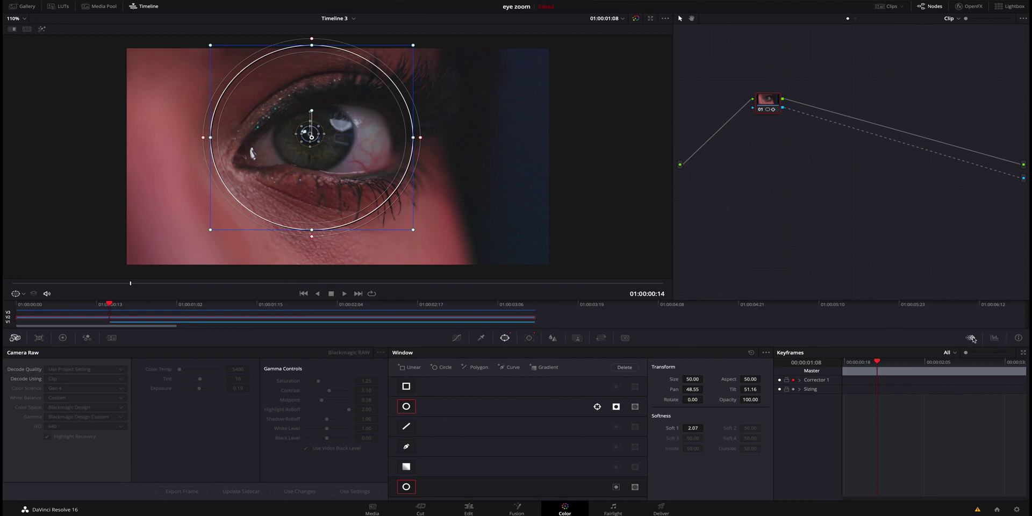
{"action": "left_click", "coordinate": [994, 338]}
{"action": "left_click", "coordinate": [971, 337]}
Keyframe the window opacity at 100 at 01:00:01:08, then drop it to 0 at 01:00:01:19.
{"action": "left_click_drag", "start_coordinate": [877, 361], "coordinate": [877, 363]}
{"action": "left_click_drag", "start_coordinate": [749, 396], "coordinate": [762, 400]}
{"action": "left_click_drag", "start_coordinate": [878, 363], "coordinate": [903, 364]}
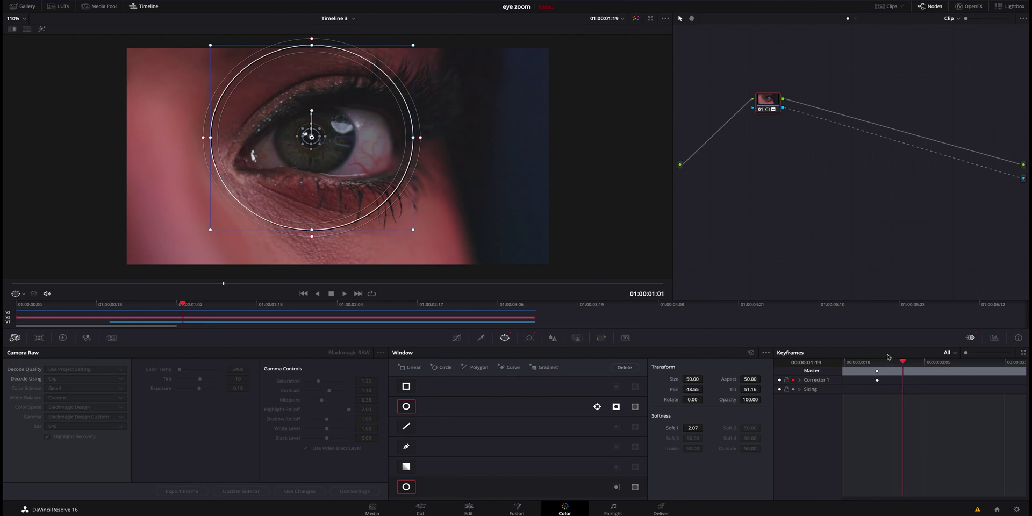
{"action": "left_click_drag", "start_coordinate": [760, 402], "coordinate": [729, 403]}
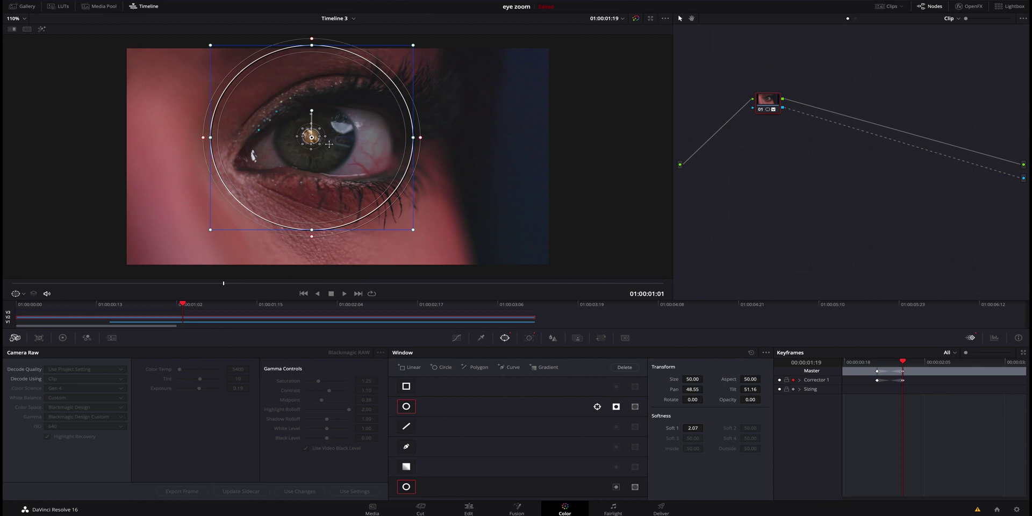
Play back the transition on the Edit page from 01:00:00:14 and from the start.
{"action": "left_click", "coordinate": [468, 508]}
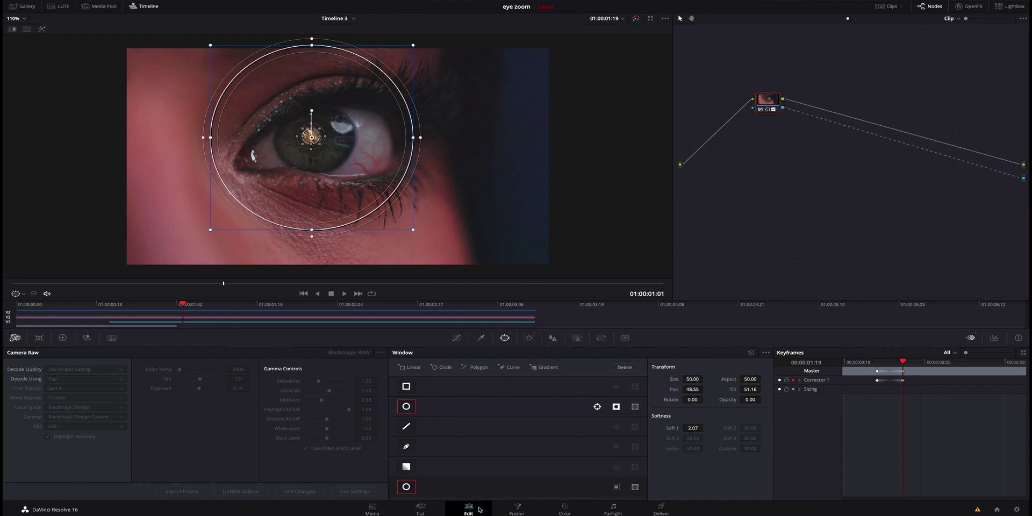
{"action": "left_click", "coordinate": [119, 327]}
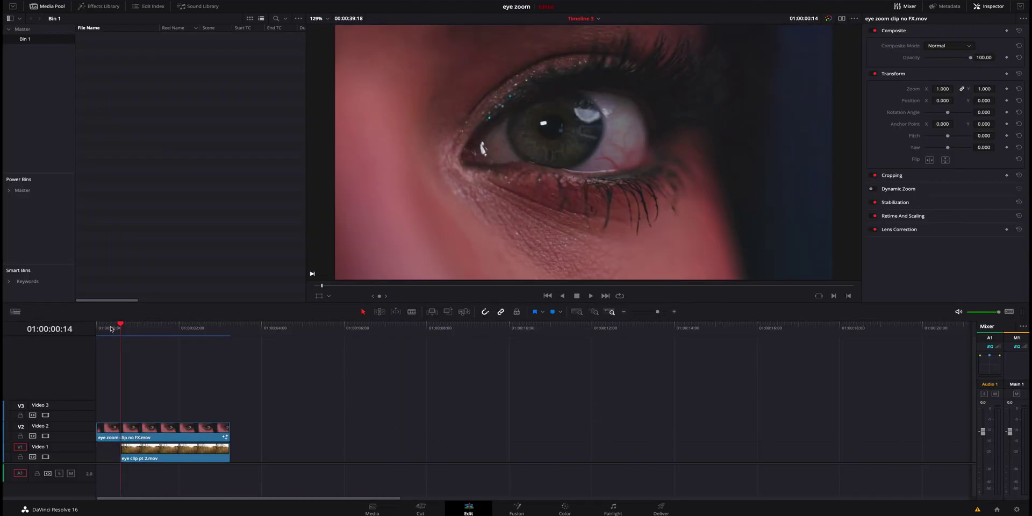
{"action": "key", "text": "space"}
{"action": "key", "text": "space"}
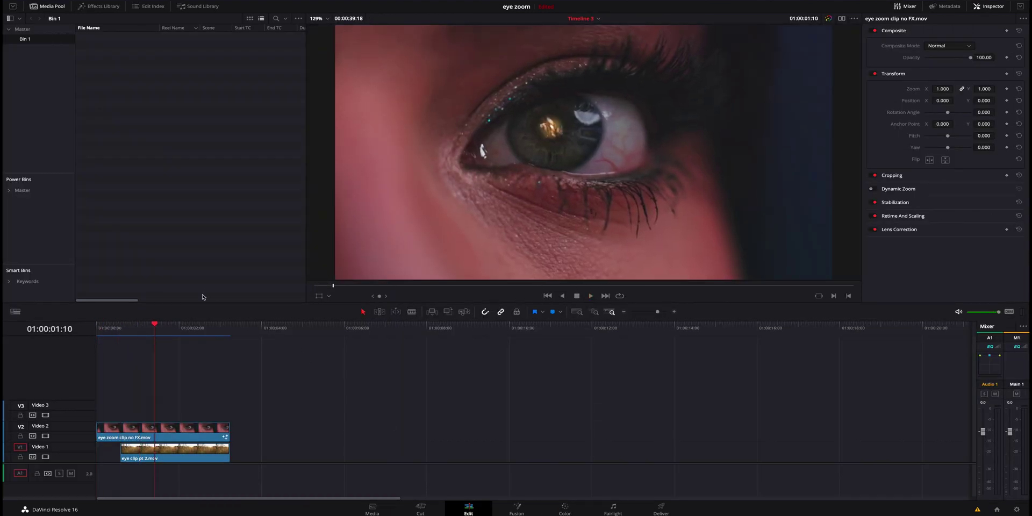
{"action": "left_click_drag", "start_coordinate": [140, 326], "coordinate": [96, 325]}
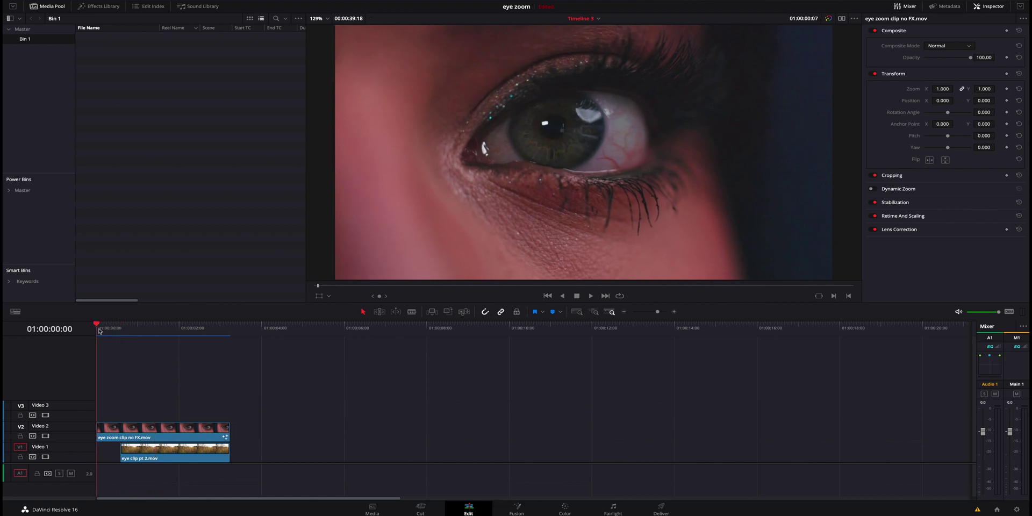
{"action": "key", "text": "space"}
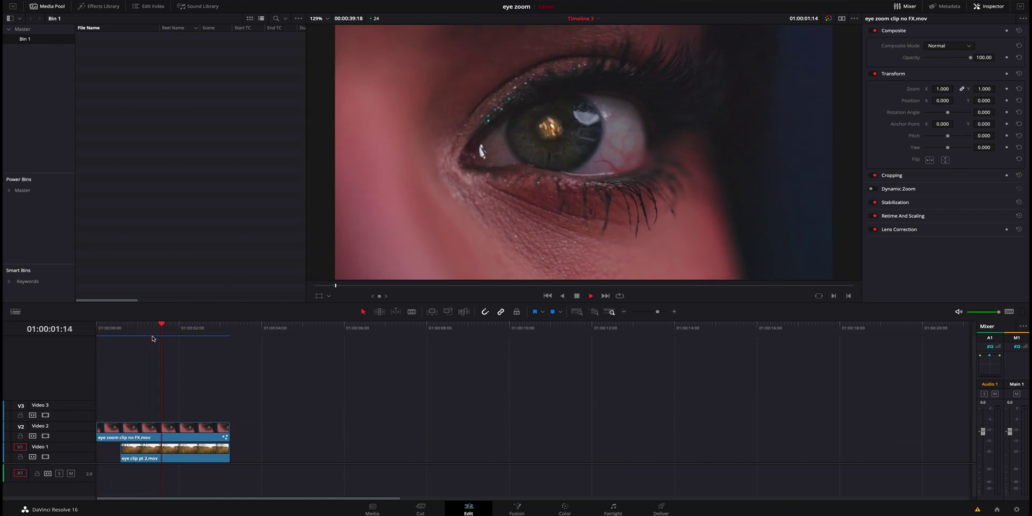
{"action": "key", "text": "space"}
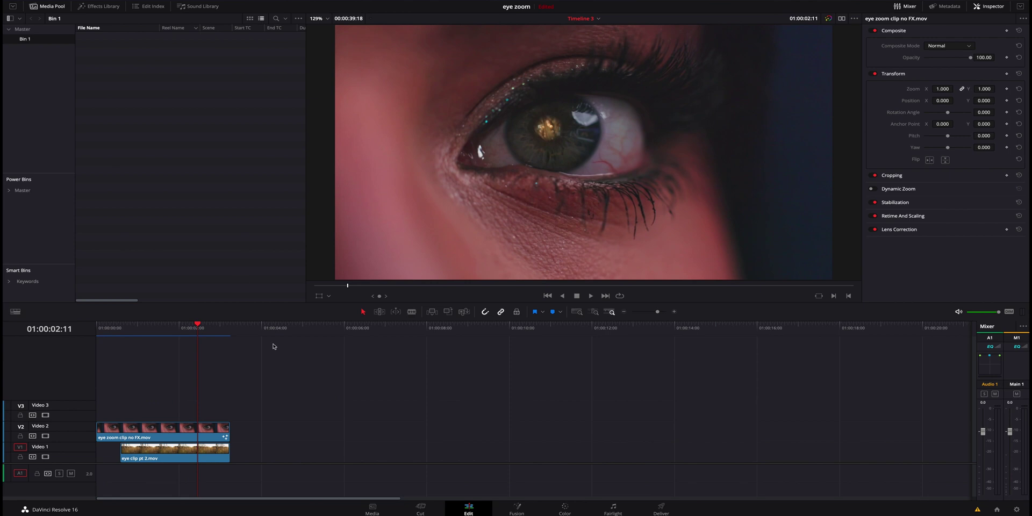
Nudge the Corrector 1 keyframe slightly later and check frames 01:04, 01:06 and 01:14.
{"action": "left_click", "coordinate": [565, 507]}
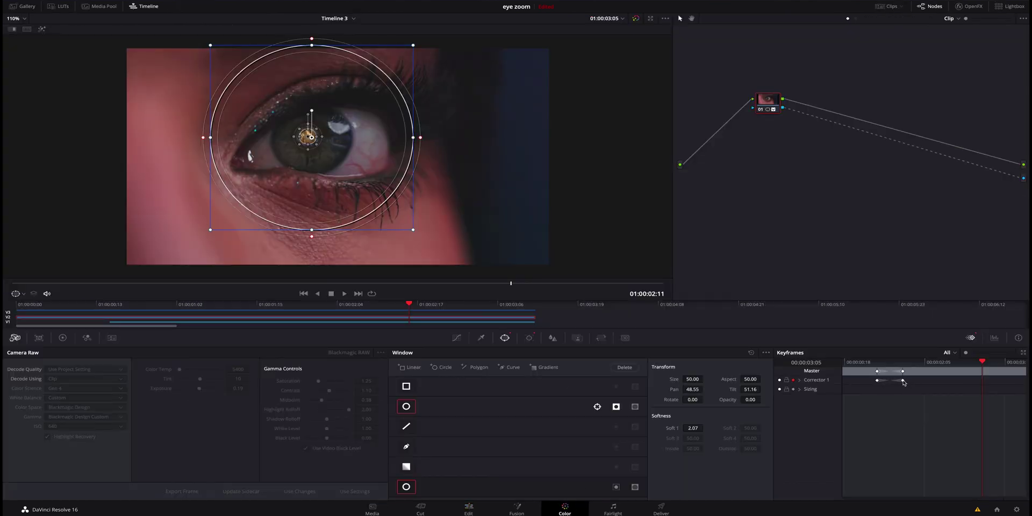
{"action": "left_click_drag", "start_coordinate": [903, 382], "coordinate": [914, 384]}
{"action": "left_click", "coordinate": [868, 362]}
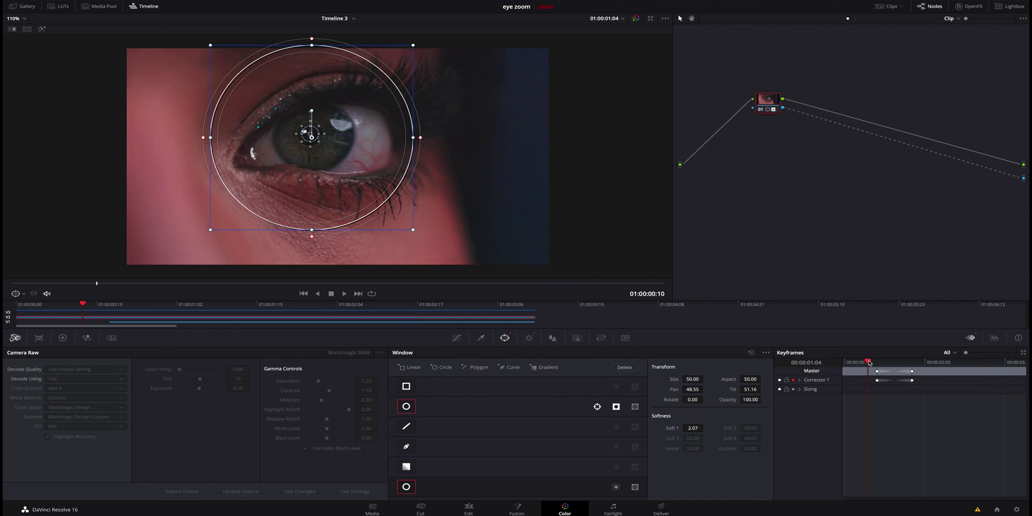
{"action": "left_click", "coordinate": [875, 363]}
{"action": "left_click", "coordinate": [891, 363]}
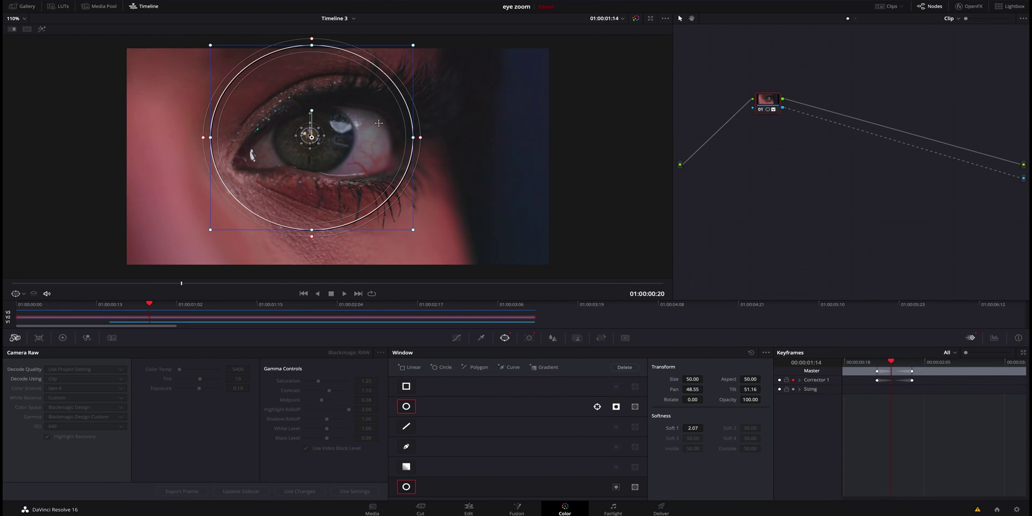
{"action": "key", "text": "shift+4"}
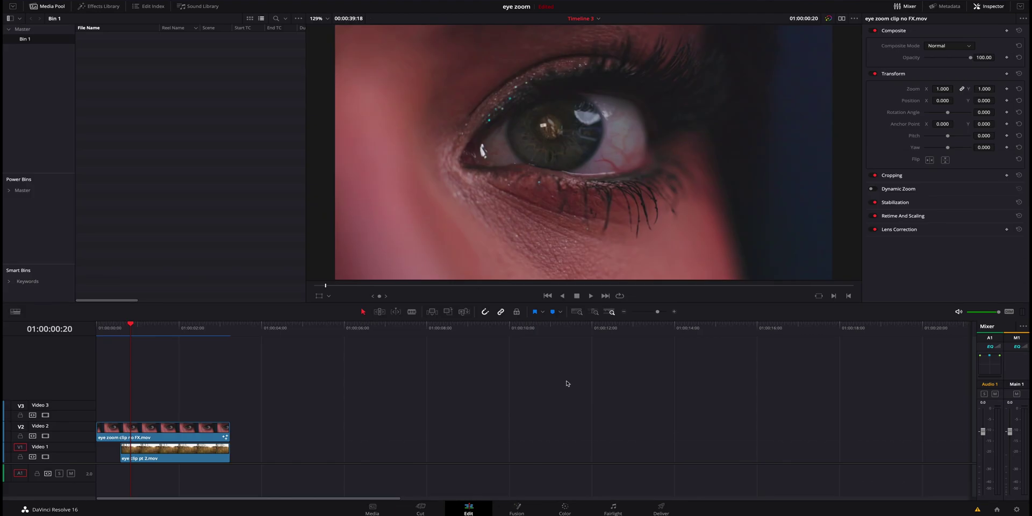
Set Zoom, Position and Rotation keyframes at 01:00:01:05, then animate the push into the iris toward 01:00:01:18.
{"action": "left_click_drag", "start_coordinate": [133, 330], "coordinate": [122, 329]}
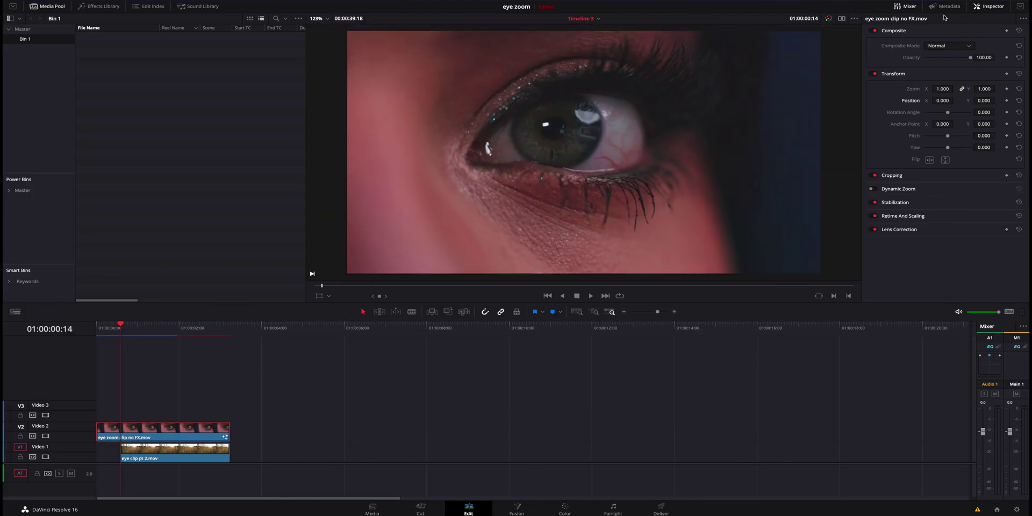
{"action": "key", "text": "space"}
{"action": "key", "text": "space"}
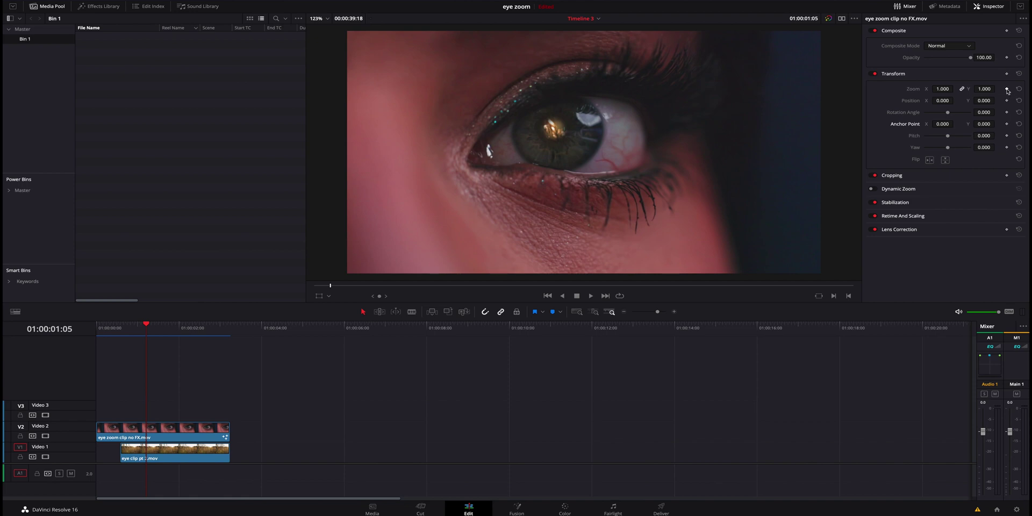
{"action": "left_click", "coordinate": [1006, 90]}
{"action": "left_click", "coordinate": [1006, 100]}
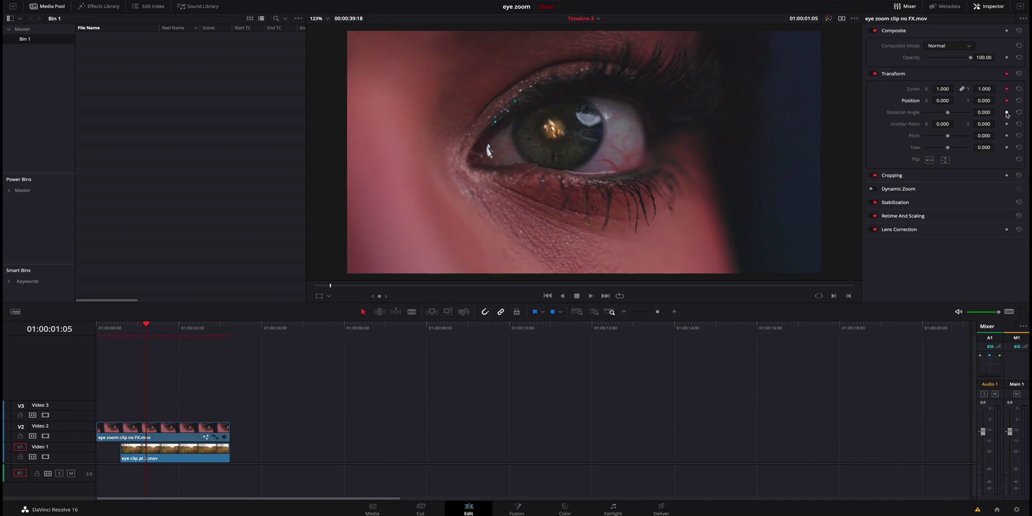
{"action": "left_click", "coordinate": [1007, 112]}
{"action": "left_click_drag", "start_coordinate": [155, 332], "coordinate": [167, 331]}
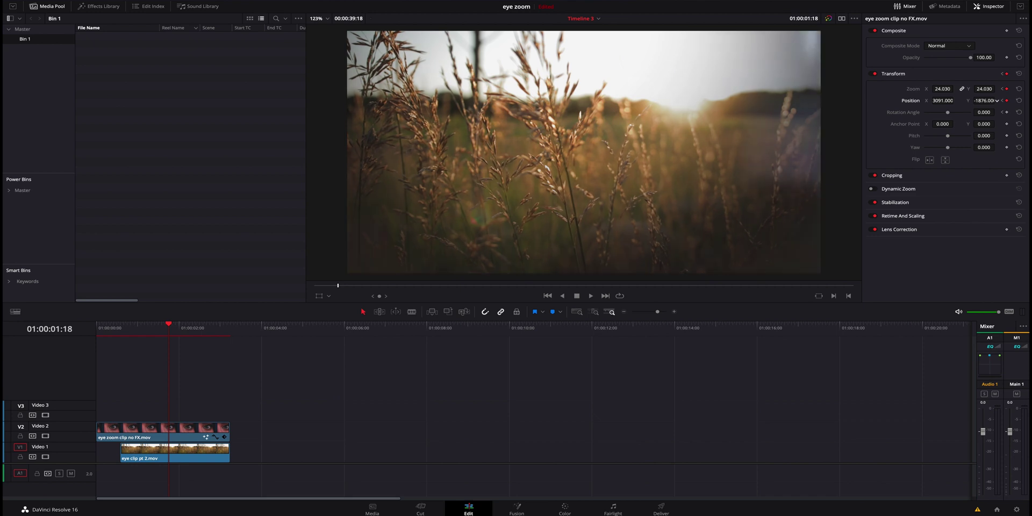
{"action": "mouse_move", "coordinate": [168, 325]}
{"action": "left_mouse_down"}
{"action": "mouse_move", "coordinate": [144, 333]}
{"action": "mouse_move", "coordinate": [156, 332]}
{"action": "left_mouse_up"}
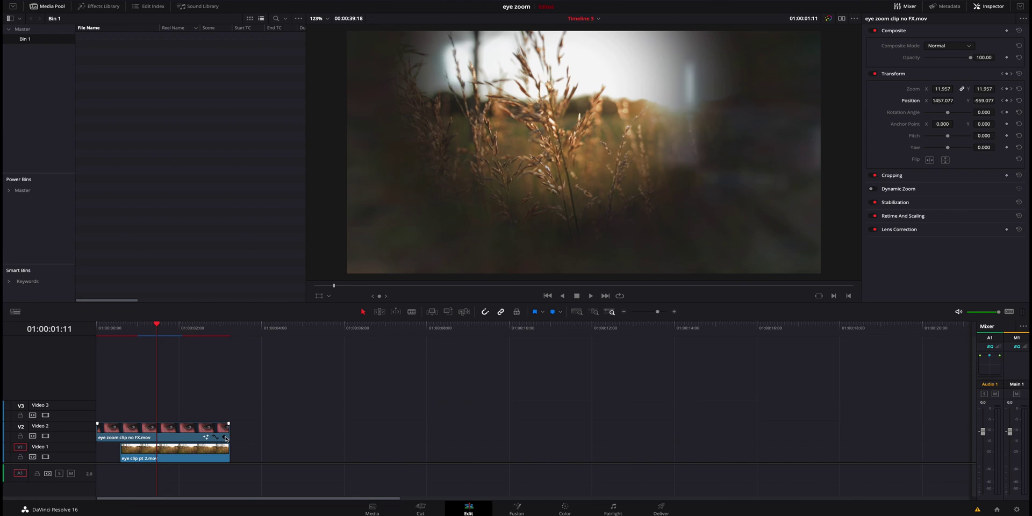
Move the eye clip's ending Transform keyframe three frames earlier on the V2 keyframe track.
{"action": "scroll", "coordinate": [226, 438], "scroll_direction": "up", "scroll_amount": 4}
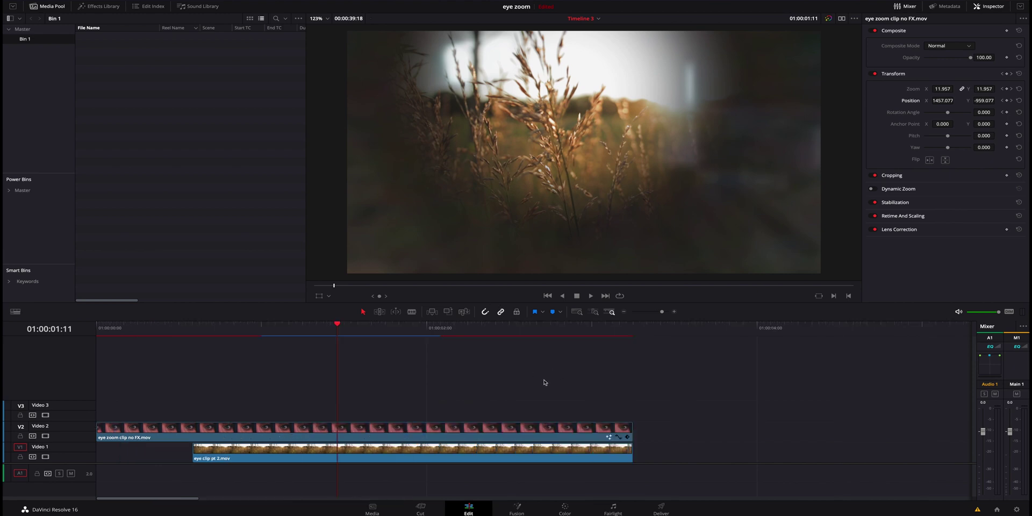
{"action": "left_click", "coordinate": [627, 437]}
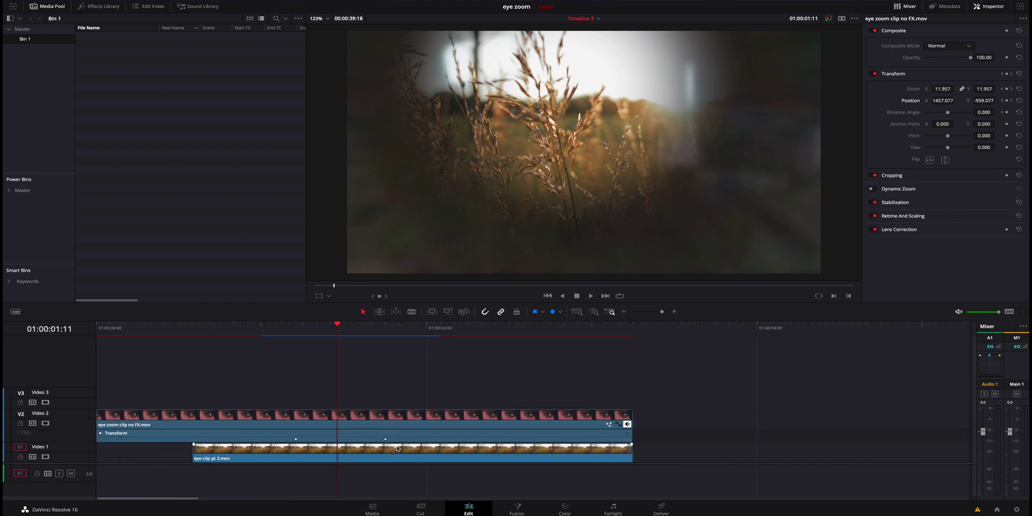
{"action": "left_click_drag", "start_coordinate": [383, 440], "coordinate": [364, 440]}
Replay and step through frames from 01:00:01:01 to check the zoom's new end timing.
{"action": "left_click", "coordinate": [269, 328]}
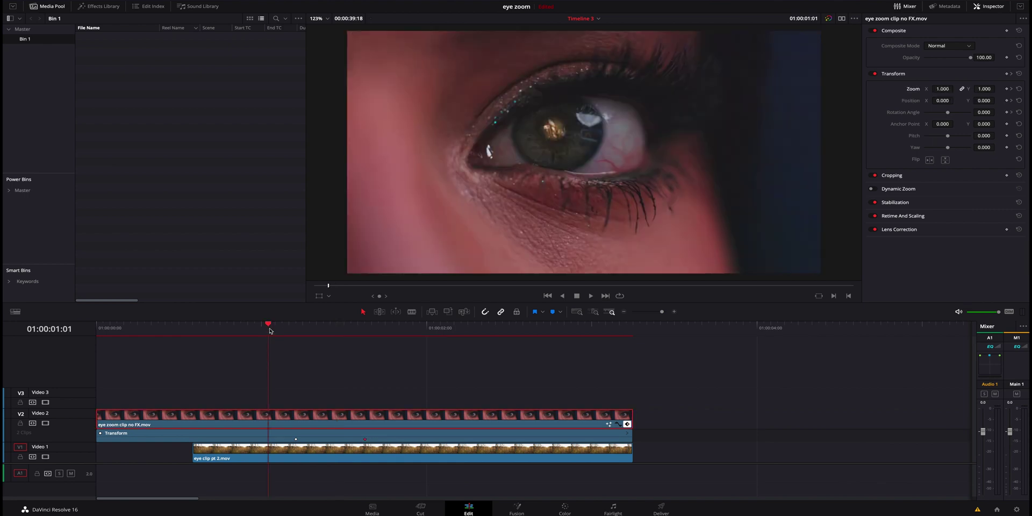
{"action": "key", "text": "space"}
{"action": "key", "text": "space"}
{"action": "key", "text": "space"}
{"action": "left_click", "coordinate": [272, 331]}
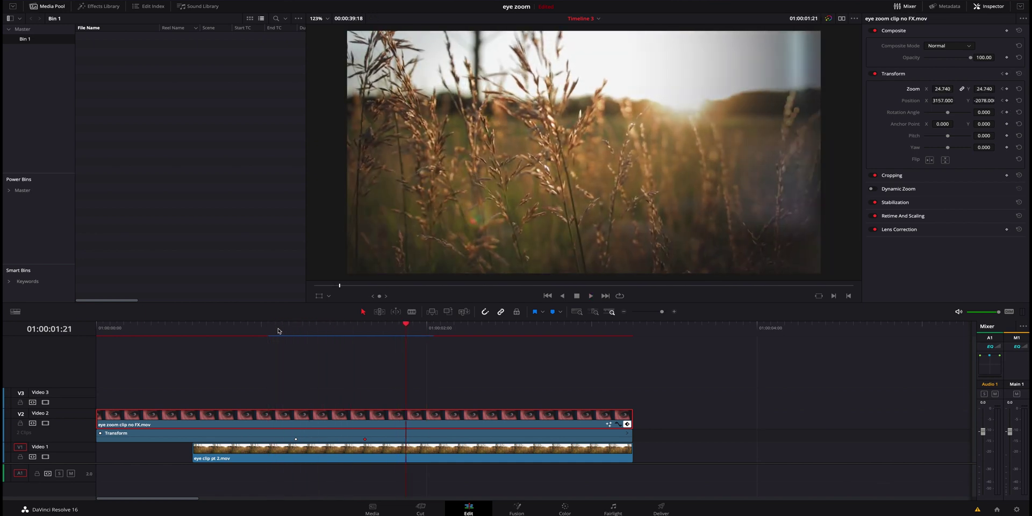
{"action": "key", "text": "space"}
{"action": "key", "text": "/"}
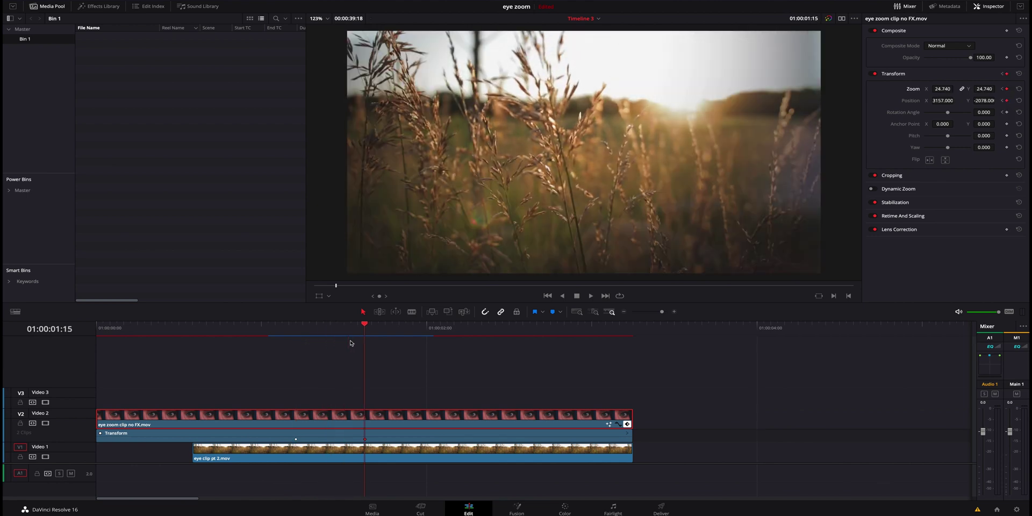
{"action": "key", "text": "Right"}
{"action": "key", "text": "Right"}
{"action": "key", "text": "Right"}
{"action": "key", "text": "Right"}
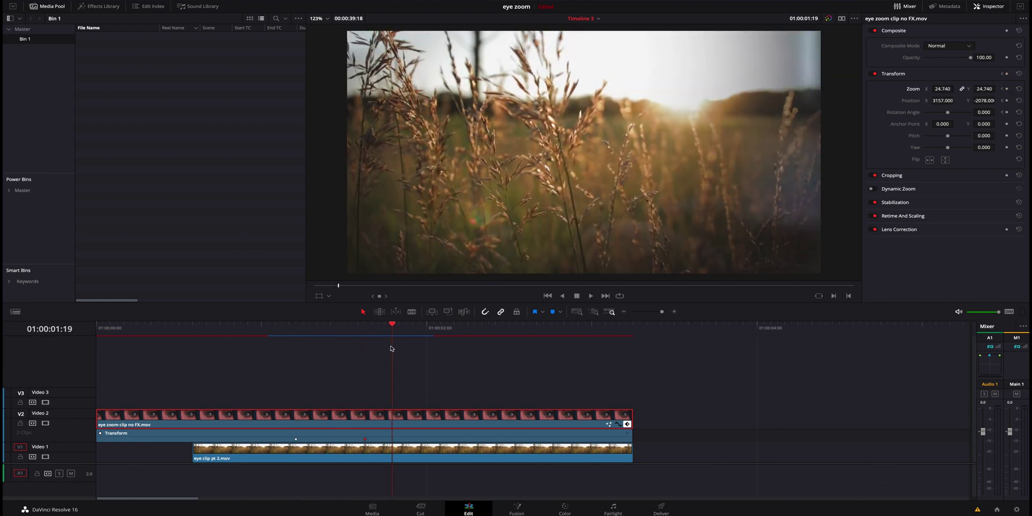
{"action": "key", "text": "Left"}
{"action": "key", "text": "Left"}
{"action": "key", "text": "Left"}
{"action": "key", "text": "Left"}
{"action": "key", "text": "Left"}
{"action": "key", "text": "Left"}
{"action": "key", "text": "Left"}
{"action": "key", "text": "/"}
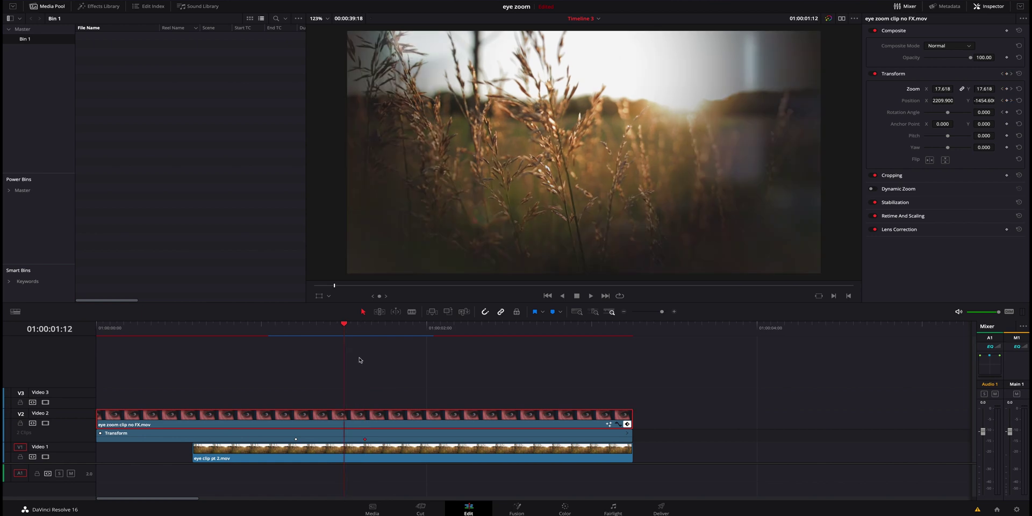
Keyframe the eye clip's Opacity at 100.00, then fade it to 0.00 at 01:00:01:18.
{"action": "left_click", "coordinate": [365, 417]}
{"action": "left_click", "coordinate": [1005, 57]}
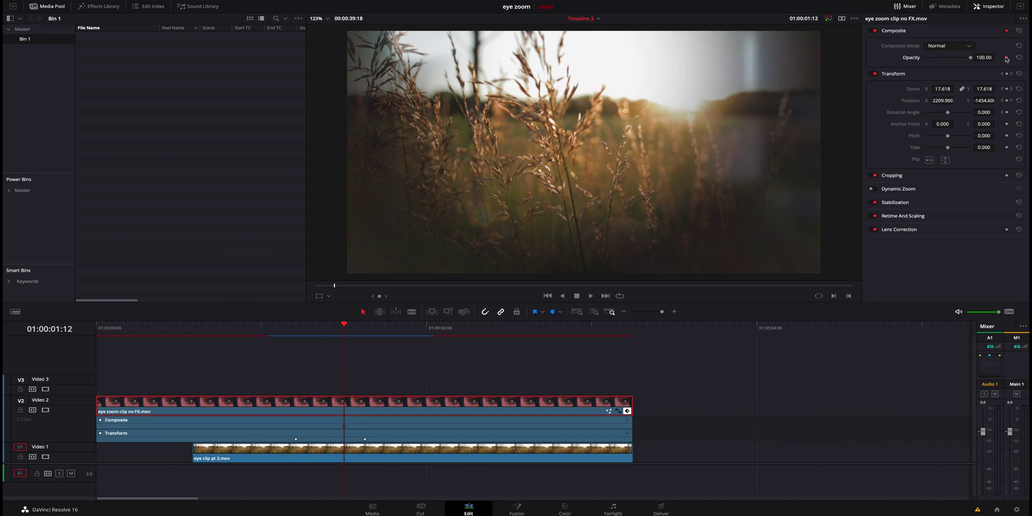
{"action": "left_click_drag", "start_coordinate": [357, 331], "coordinate": [383, 332]}
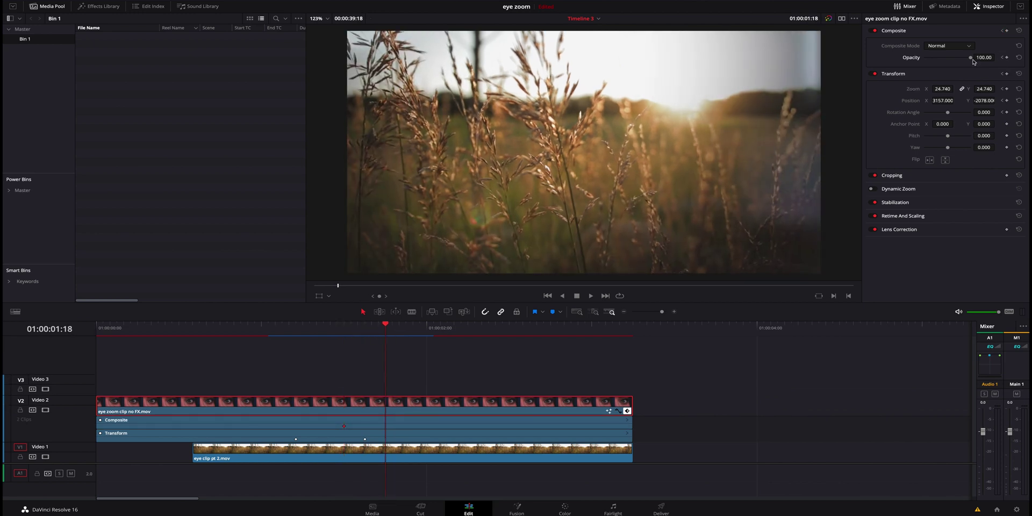
{"action": "left_click_drag", "start_coordinate": [970, 57], "coordinate": [876, 65]}
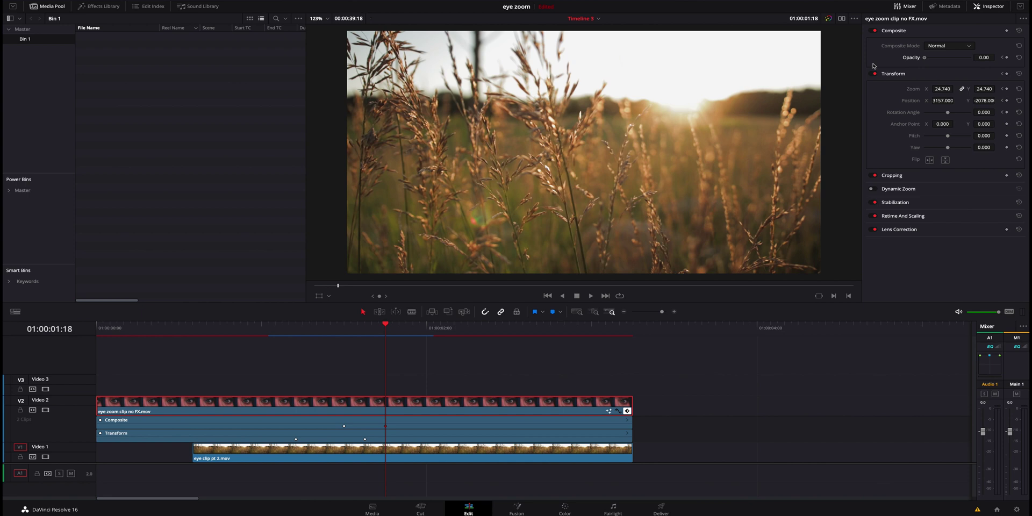
Preview the zoom and opacity fade from 01:00:01:02.
{"action": "left_click", "coordinate": [274, 330]}
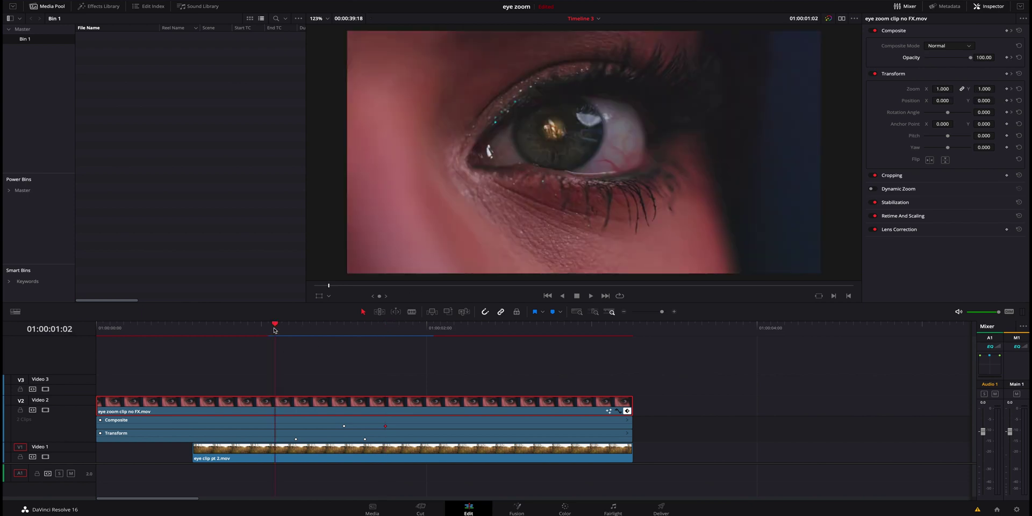
{"action": "key", "text": "space"}
{"action": "left_click", "coordinate": [274, 329]}
{"action": "left_click", "coordinate": [274, 329]}
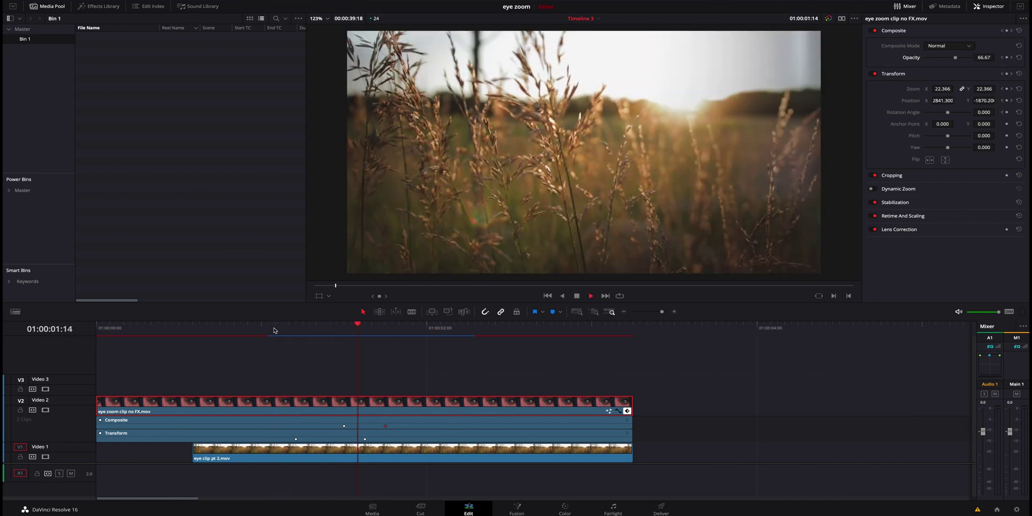
{"action": "key", "text": "space"}
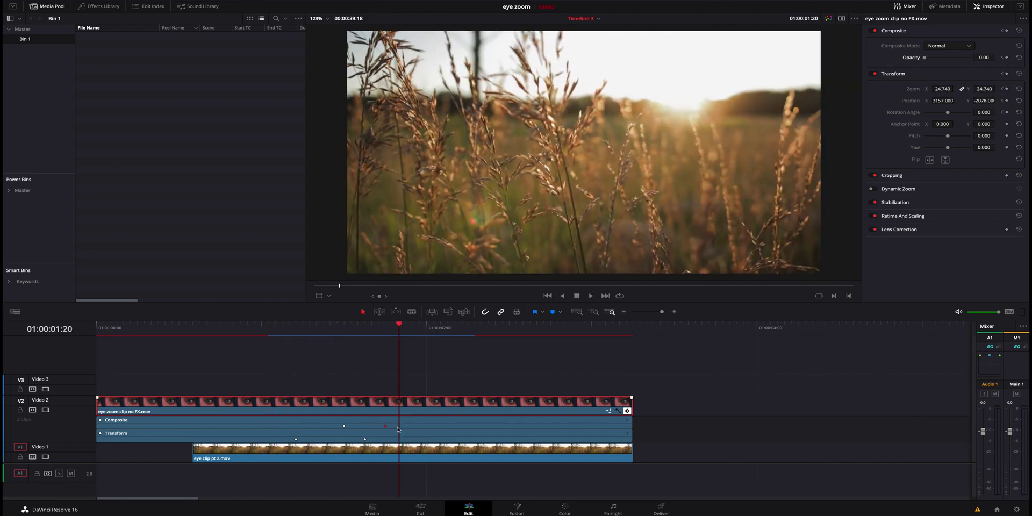
Move the zero-opacity keyframe one frame earlier and replay the eye zoom transition.
{"action": "mouse_move", "coordinate": [385, 426]}
{"action": "left_mouse_down"}
{"action": "mouse_move", "coordinate": [361, 429]}
{"action": "mouse_move", "coordinate": [371, 428]}
{"action": "left_mouse_up"}
{"action": "left_click", "coordinate": [275, 330]}
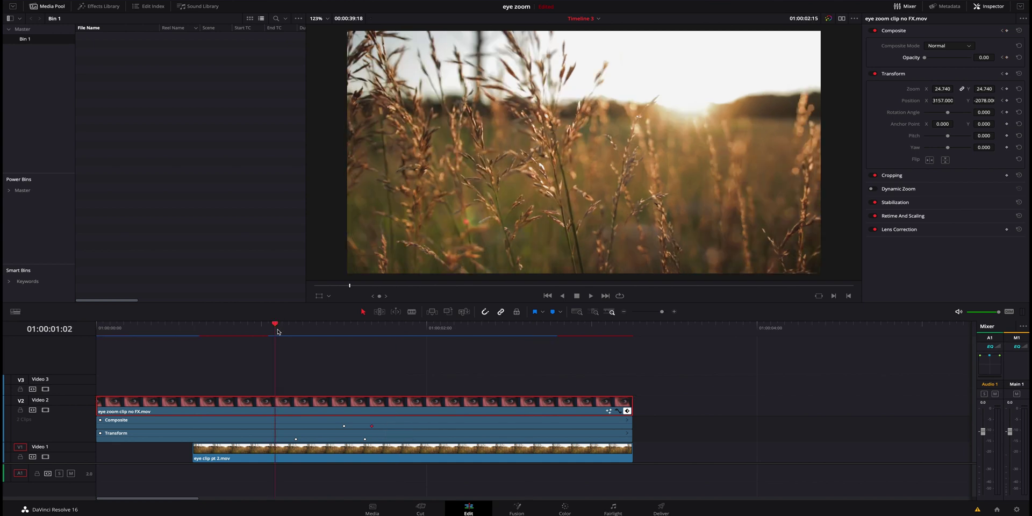
{"action": "key", "text": "space"}
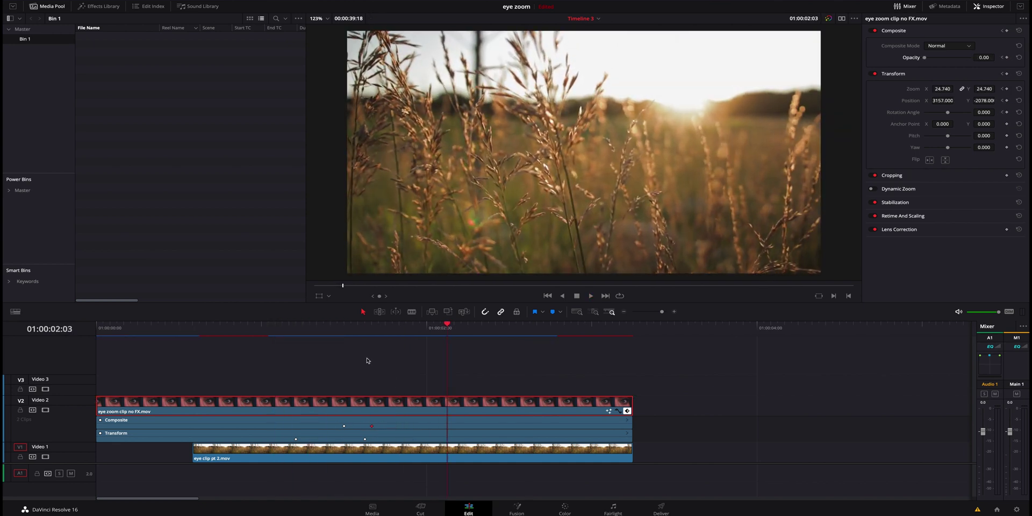
{"action": "left_click", "coordinate": [276, 331]}
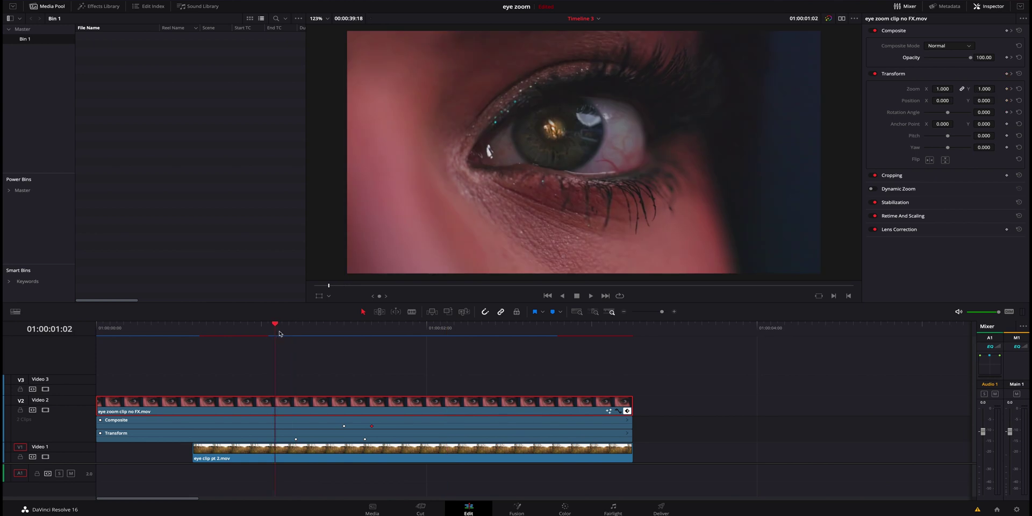
Delete the Rotation Angle keyframe at the Transform keyframe frame 01:00:01:05.
{"action": "left_click_drag", "start_coordinate": [278, 334], "coordinate": [296, 334]}
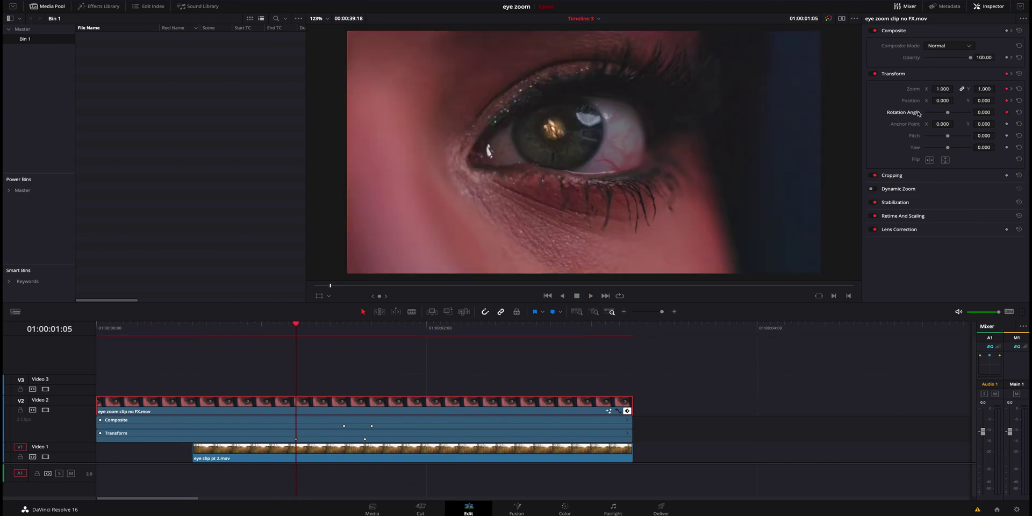
{"action": "left_click", "coordinate": [1006, 112]}
{"action": "mouse_move", "coordinate": [313, 331]}
{"action": "left_mouse_down"}
{"action": "mouse_move", "coordinate": [363, 332]}
{"action": "mouse_move", "coordinate": [318, 342]}
{"action": "left_mouse_up"}
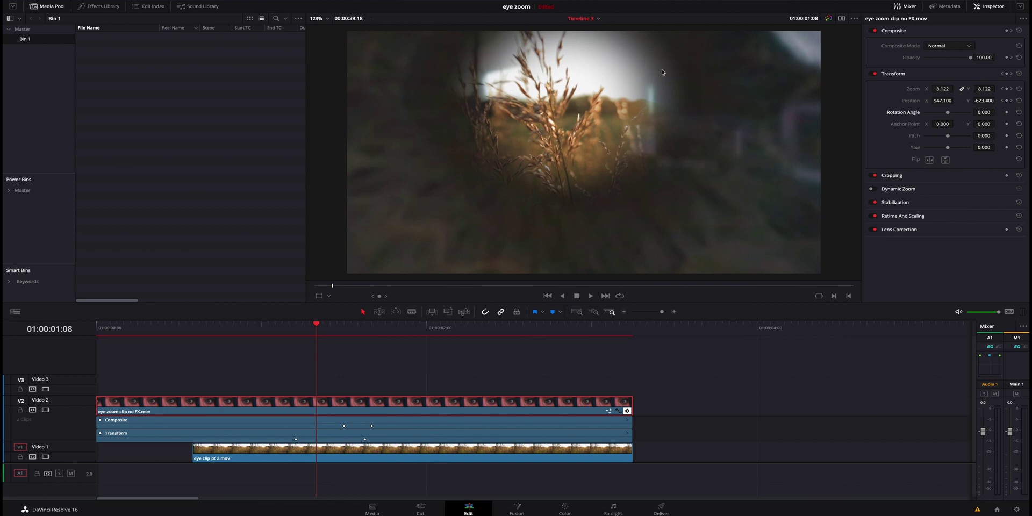
Scrub between 01:00:01:05 and 01:00:01:12 to check the zoom into the grass clip.
{"action": "left_click", "coordinate": [296, 331]}
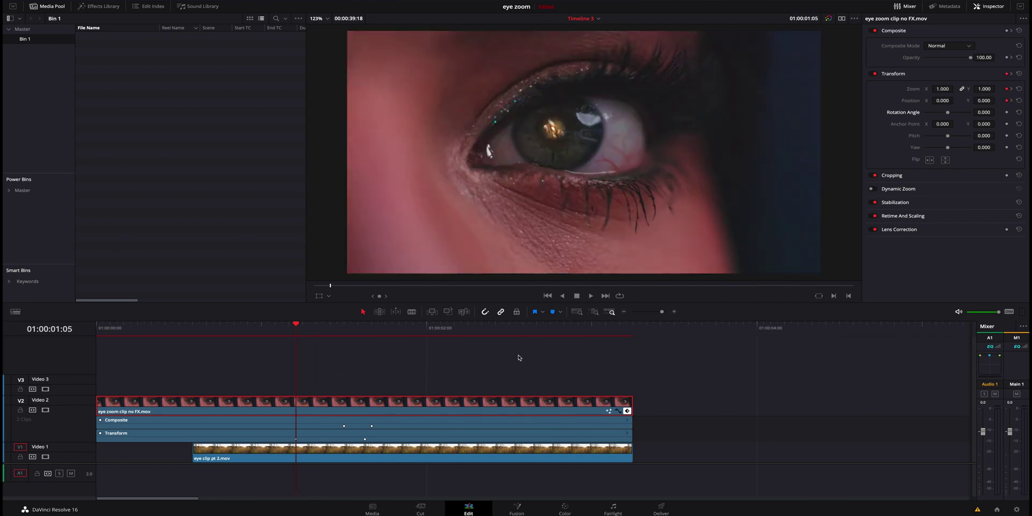
{"action": "left_click", "coordinate": [345, 331]}
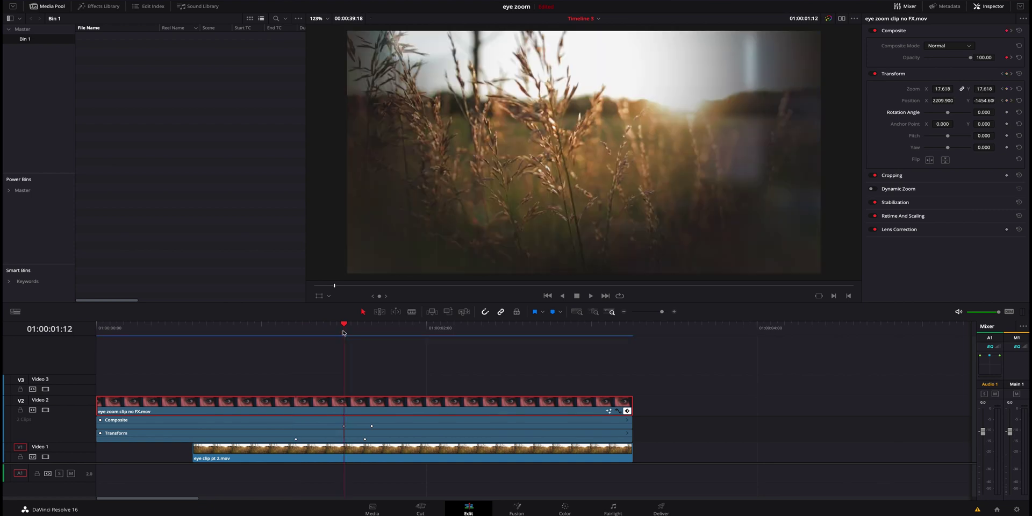
{"action": "left_click", "coordinate": [295, 331]}
{"action": "left_click_drag", "start_coordinate": [296, 331], "coordinate": [343, 336]}
{"action": "left_click", "coordinate": [295, 332]}
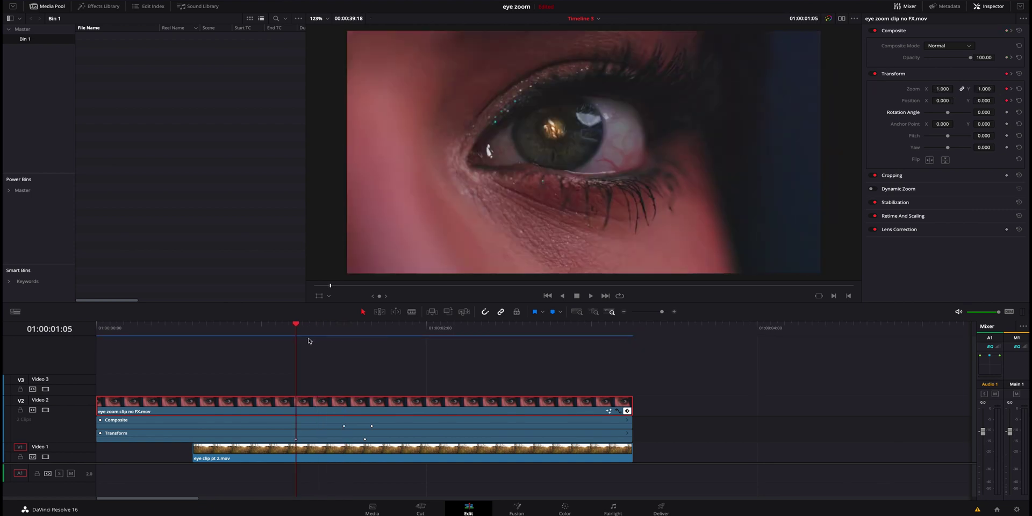
{"action": "left_click", "coordinate": [337, 331]}
{"action": "left_click", "coordinate": [296, 332]}
{"action": "mouse_move", "coordinate": [285, 347]}
{"action": "left_mouse_down"}
{"action": "mouse_move", "coordinate": [223, 348]}
{"action": "mouse_move", "coordinate": [288, 353]}
{"action": "left_mouse_up"}
Drag the Zoom Blur OpenFX filter from the Effects Library onto the V2 eye clip.
{"action": "left_click", "coordinate": [106, 7]}
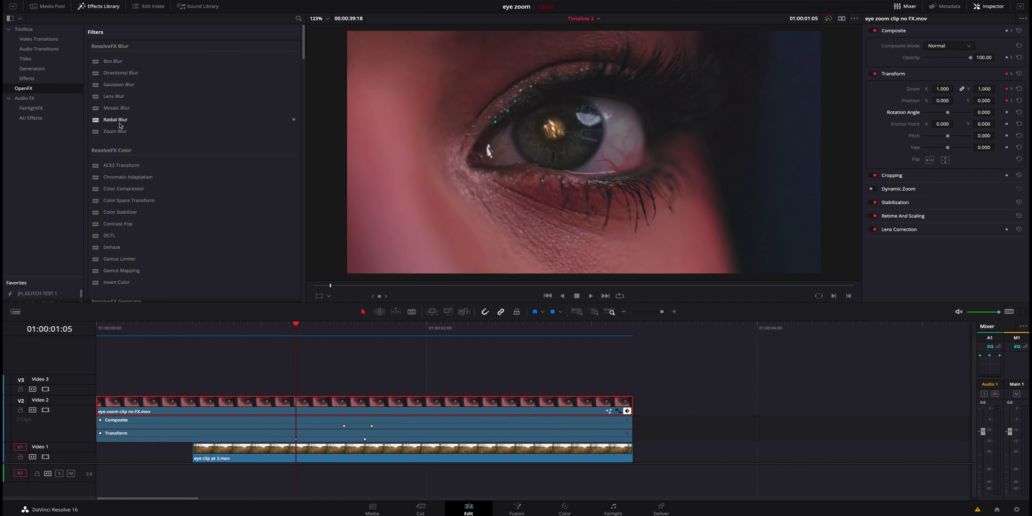
{"action": "left_click", "coordinate": [298, 18]}
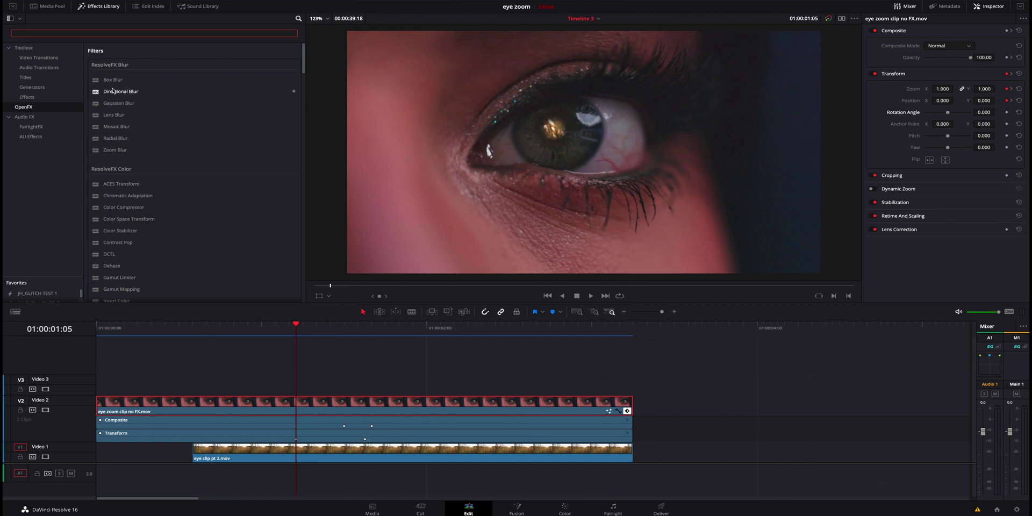
{"action": "left_click_drag", "start_coordinate": [115, 150], "coordinate": [316, 404]}
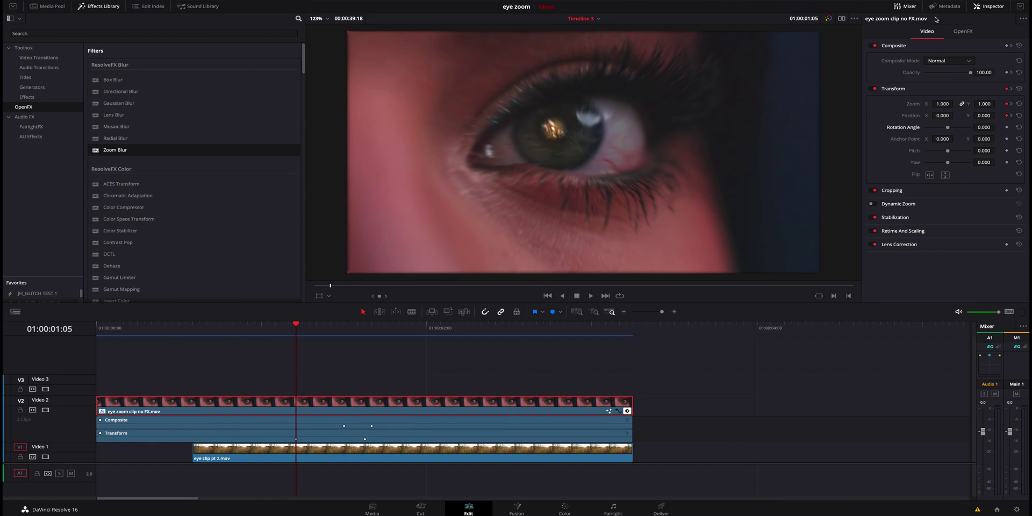
Centre the Zoom Blur at X 0.440, Y 0.568 with Smooth Strength 0.559 and Replicate borders.
{"action": "left_click", "coordinate": [961, 32]}
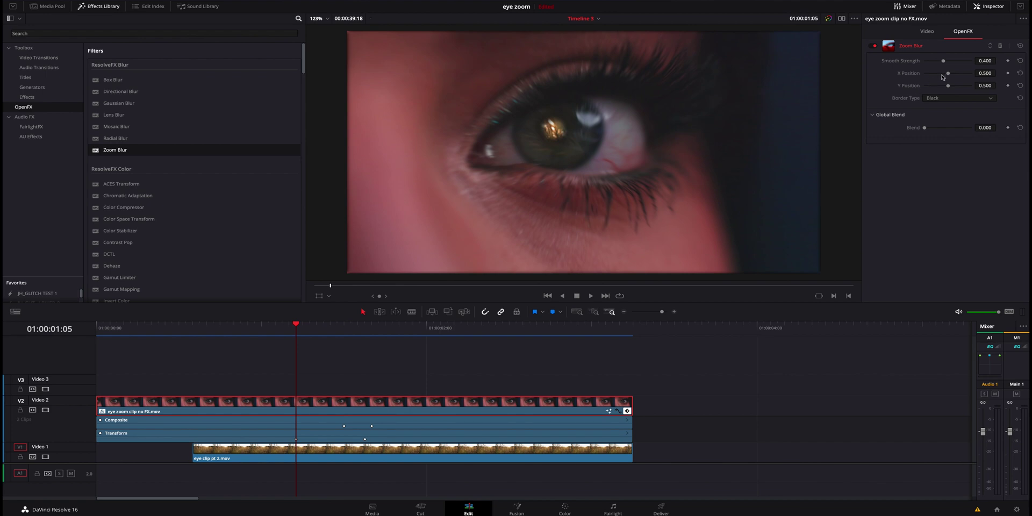
{"action": "mouse_move", "coordinate": [948, 74]}
{"action": "left_mouse_down"}
{"action": "mouse_move", "coordinate": [931, 75]}
{"action": "mouse_move", "coordinate": [950, 63]}
{"action": "mouse_move", "coordinate": [951, 86]}
{"action": "left_mouse_up"}
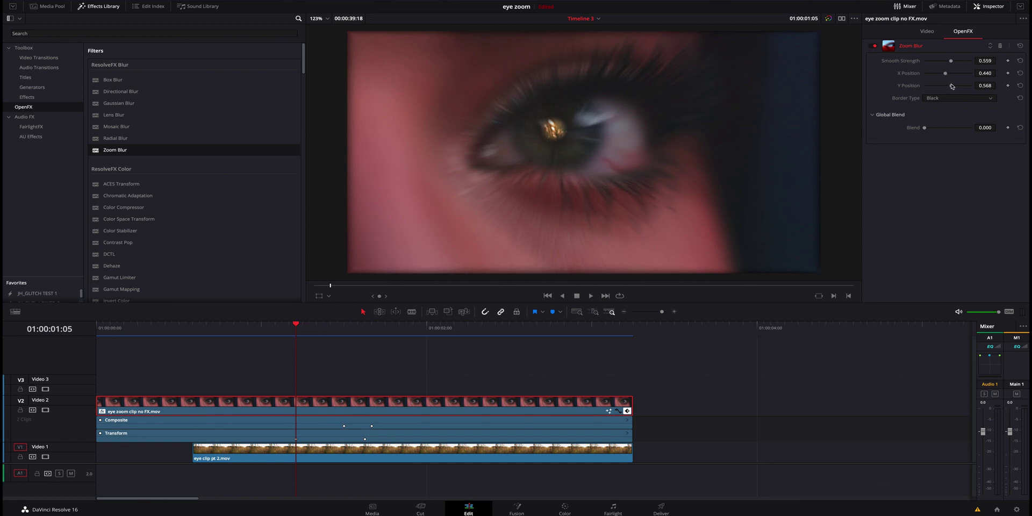
{"action": "left_click", "coordinate": [959, 98]}
{"action": "left_click", "coordinate": [931, 114]}
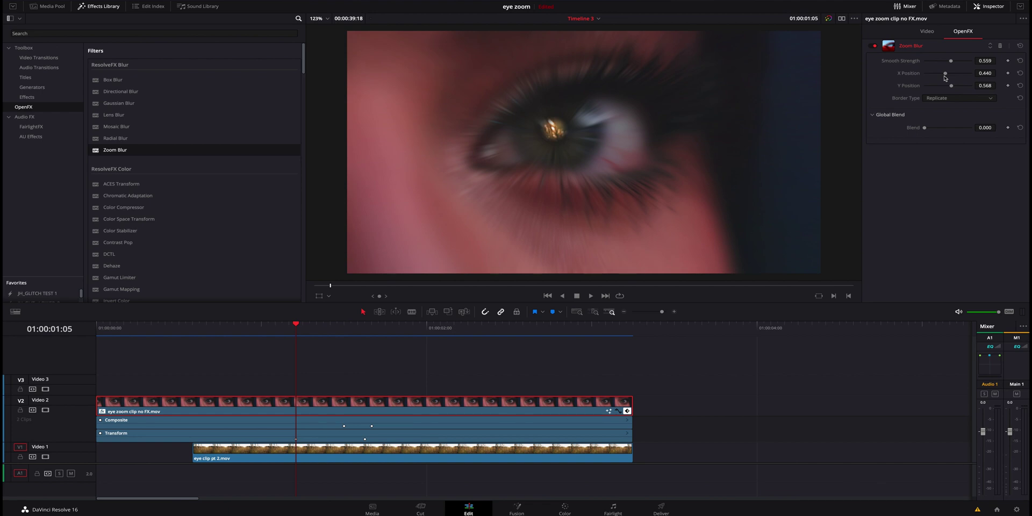
Keyframe Smooth Strength, then keyframe the blur's X and Y Position at 01:00:01:15.
{"action": "left_click", "coordinate": [1007, 61]}
{"action": "left_click", "coordinate": [344, 328]}
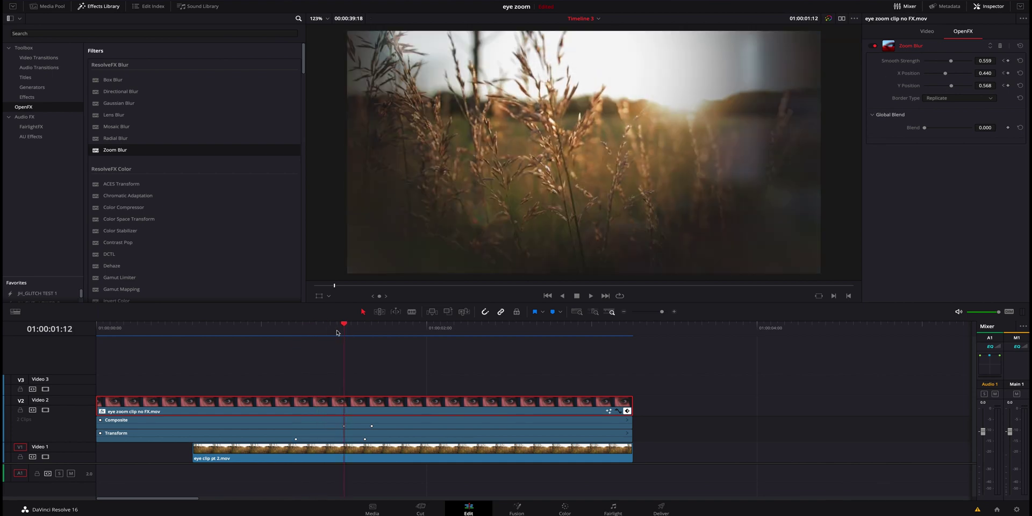
{"action": "left_click", "coordinate": [364, 328]}
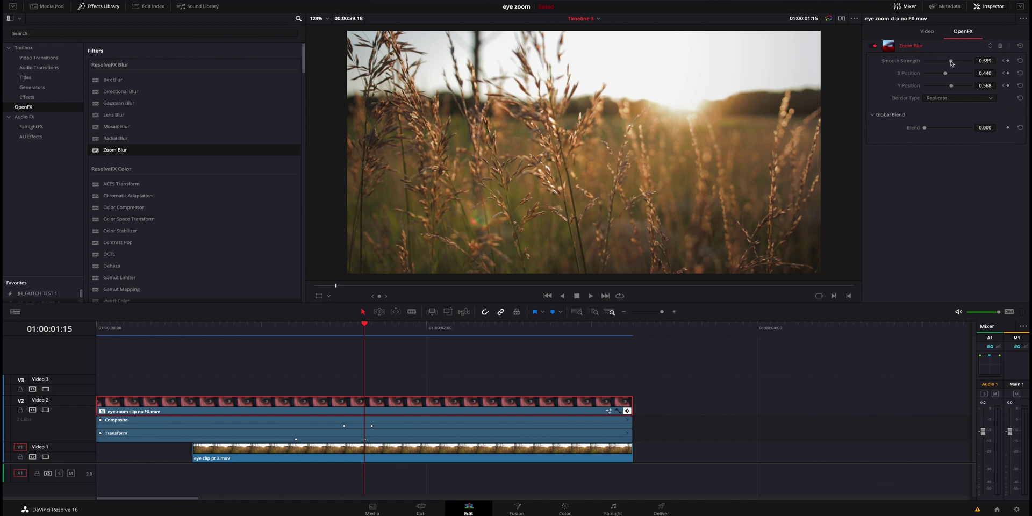
{"action": "left_click", "coordinate": [1008, 74]}
{"action": "left_click", "coordinate": [1008, 86]}
Drag Smooth Strength to 0 at the first keyframe so the eye starts sharp, then preview.
{"action": "left_click_drag", "start_coordinate": [356, 329], "coordinate": [296, 329]}
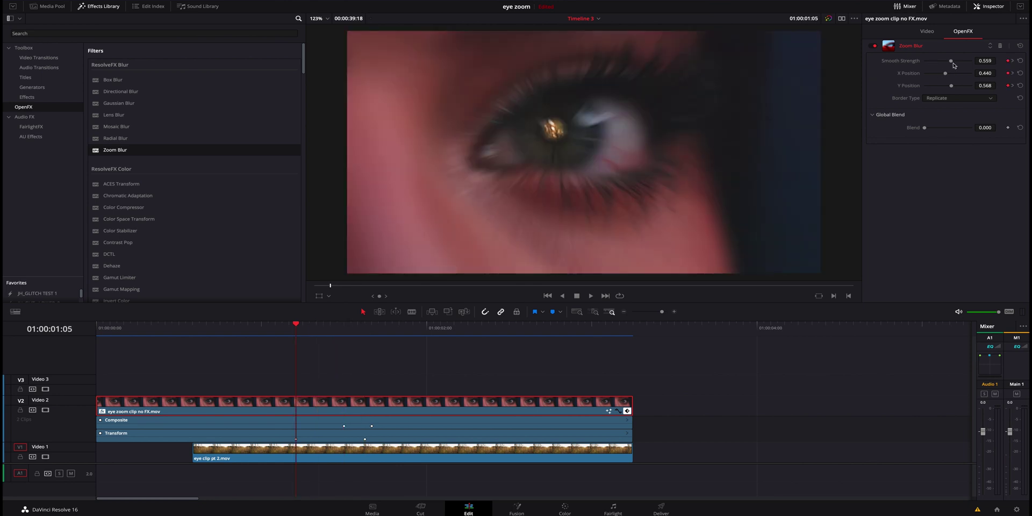
{"action": "left_click_drag", "start_coordinate": [954, 65], "coordinate": [901, 62]}
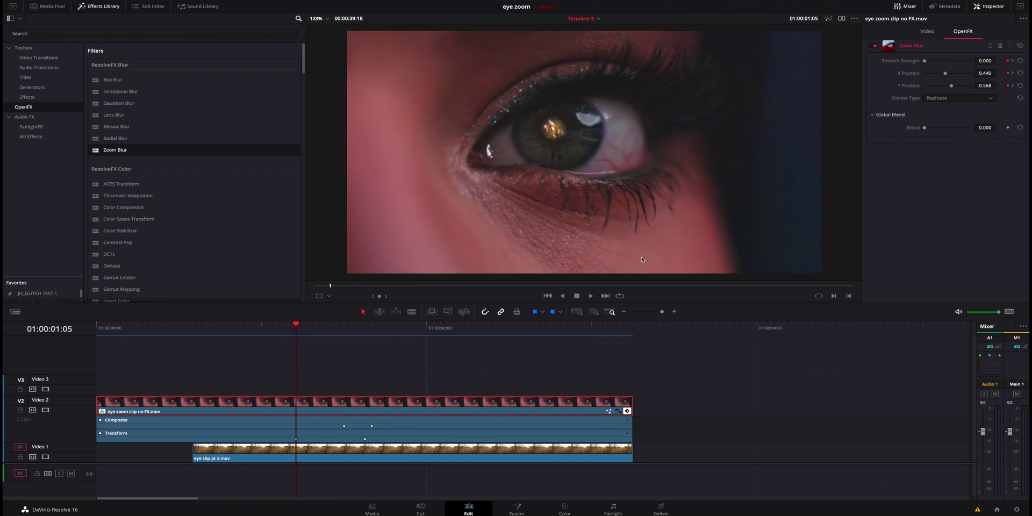
{"action": "key", "text": "space"}
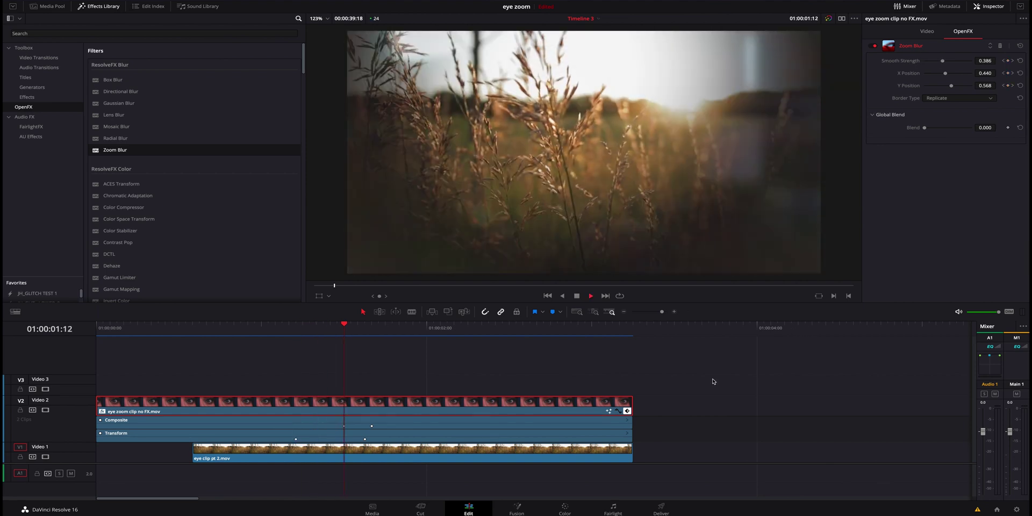
Replace the 01:00:01:05 Smooth Strength keyframe with a slightly weaker blur keyframe at 01:00:01:02.
{"action": "left_click", "coordinate": [291, 342]}
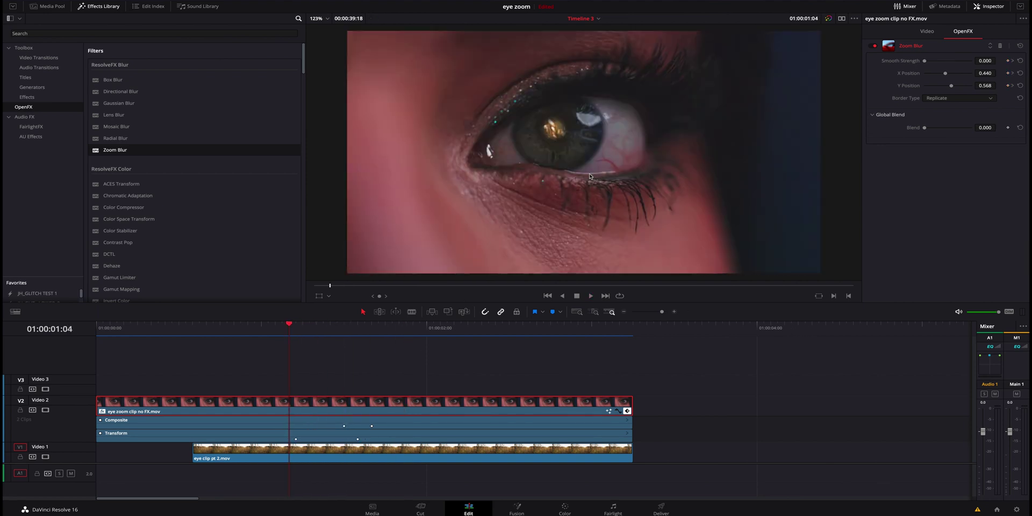
{"action": "left_click", "coordinate": [1013, 62]}
{"action": "left_click", "coordinate": [1009, 62]}
{"action": "left_click", "coordinate": [277, 327]}
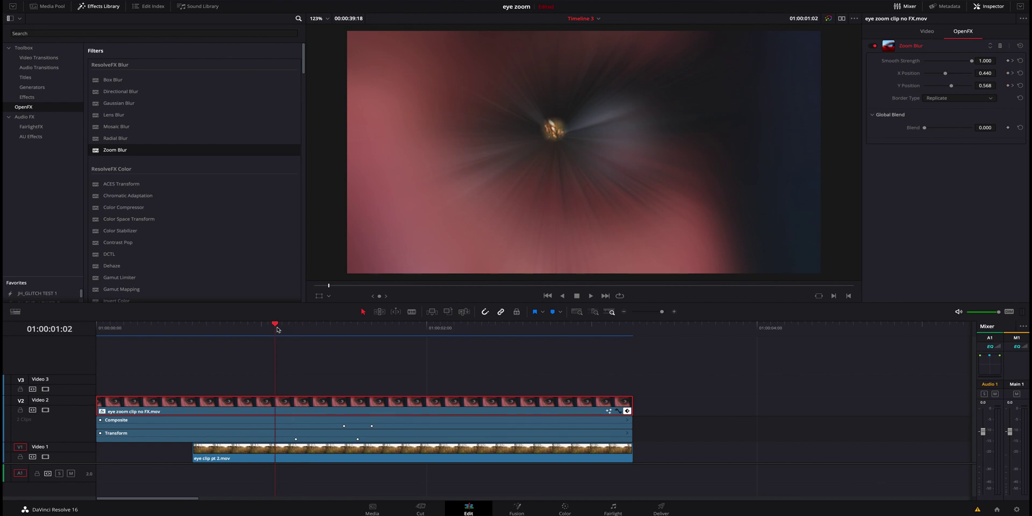
{"action": "left_click_drag", "start_coordinate": [971, 61], "coordinate": [919, 63]}
Play the transition from 01:00:01:00 to review the animated zoom blur.
{"action": "key", "text": "space"}
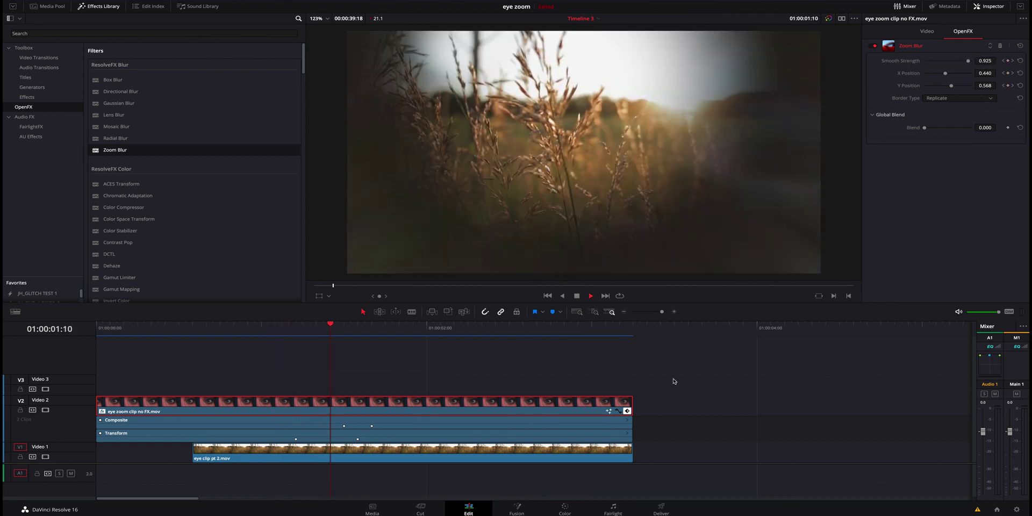
{"action": "key", "text": "space"}
{"action": "left_click", "coordinate": [262, 327]}
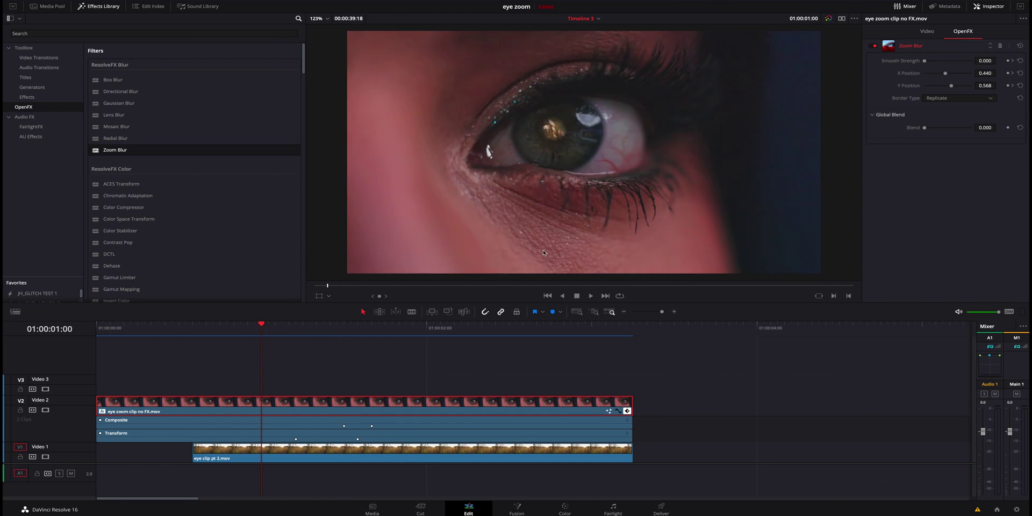
{"action": "key", "text": "space"}
{"action": "key", "text": "space"}
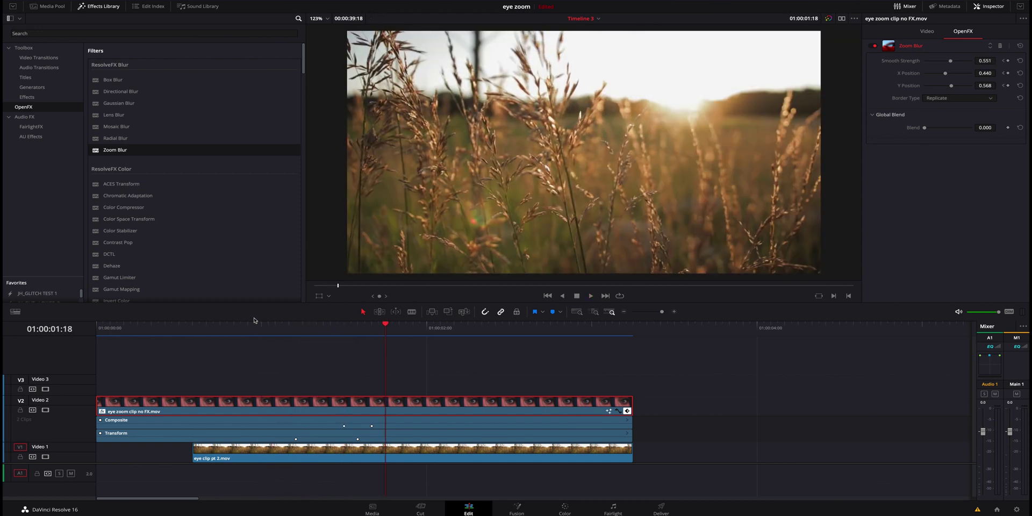
{"action": "left_click", "coordinate": [253, 333]}
{"action": "key", "text": "space"}
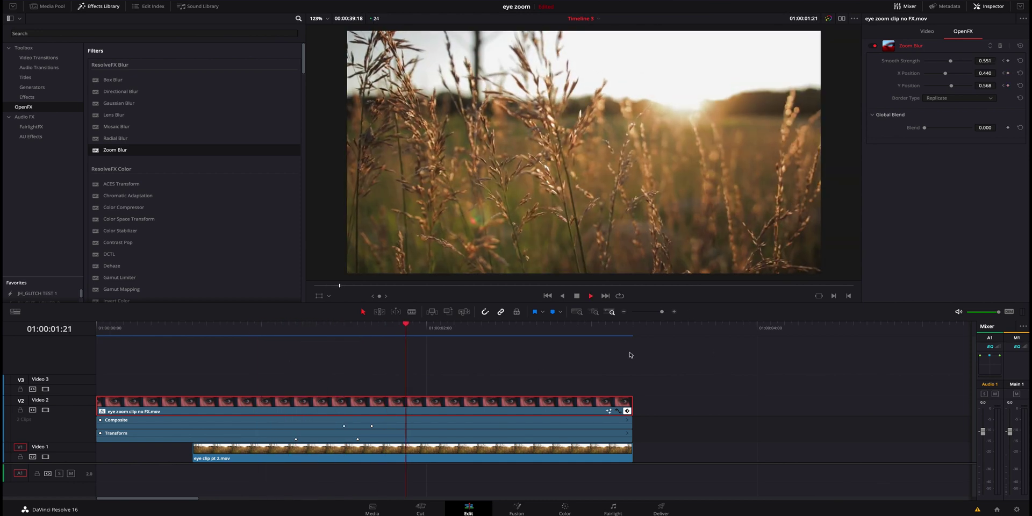